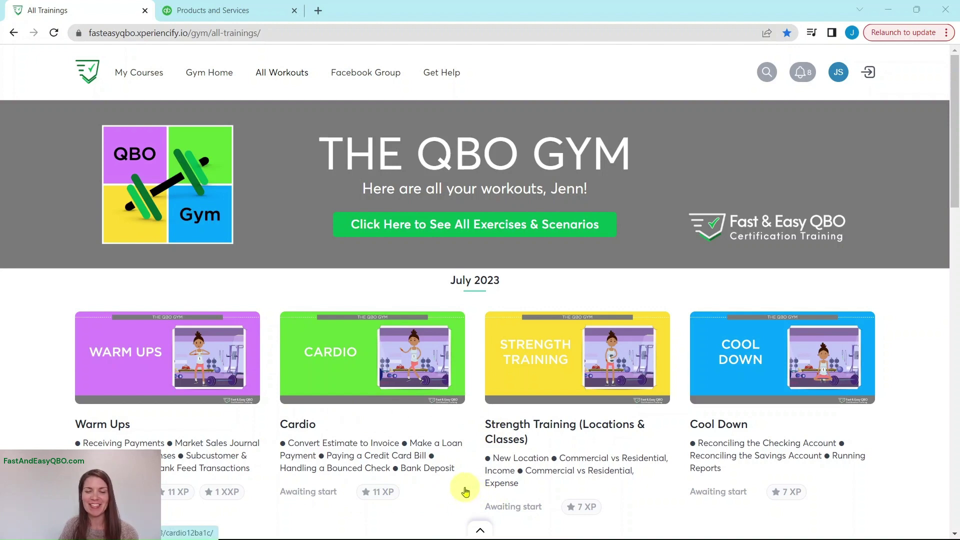
# Open the June 2023 Cardio (Periodic Inventory) workout and scroll down to its practice exercises
pyautogui.scroll(-7, 470, 483)
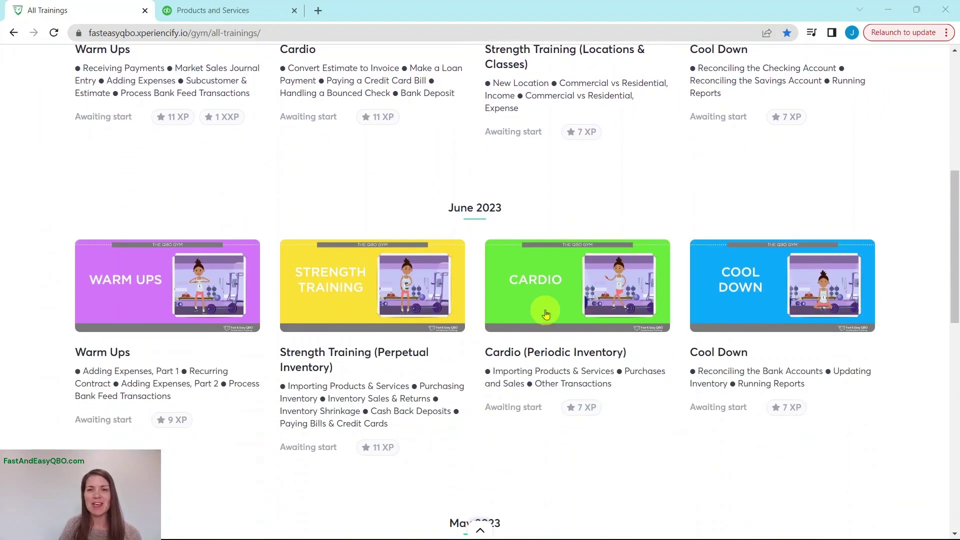
pyautogui.click(547, 315)
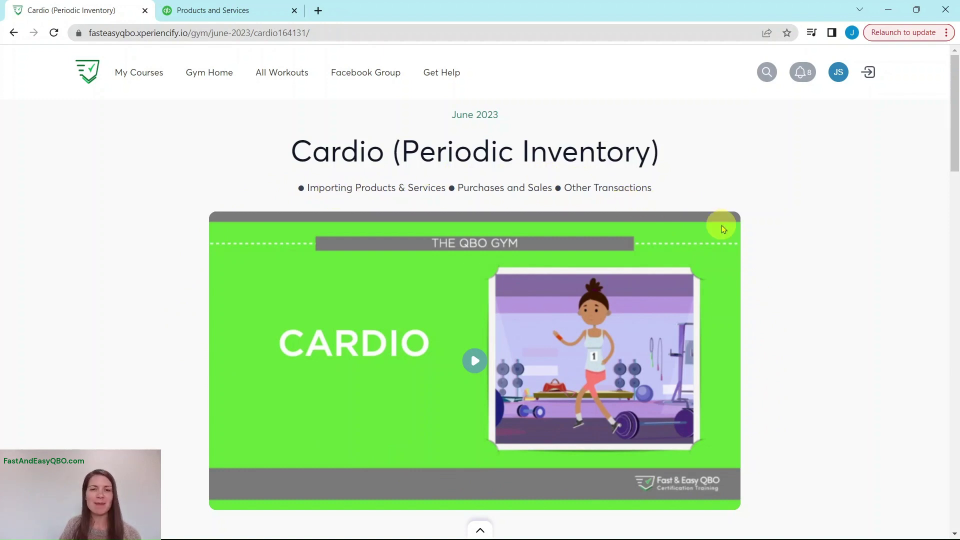
pyautogui.scroll(-10, 777, 346)
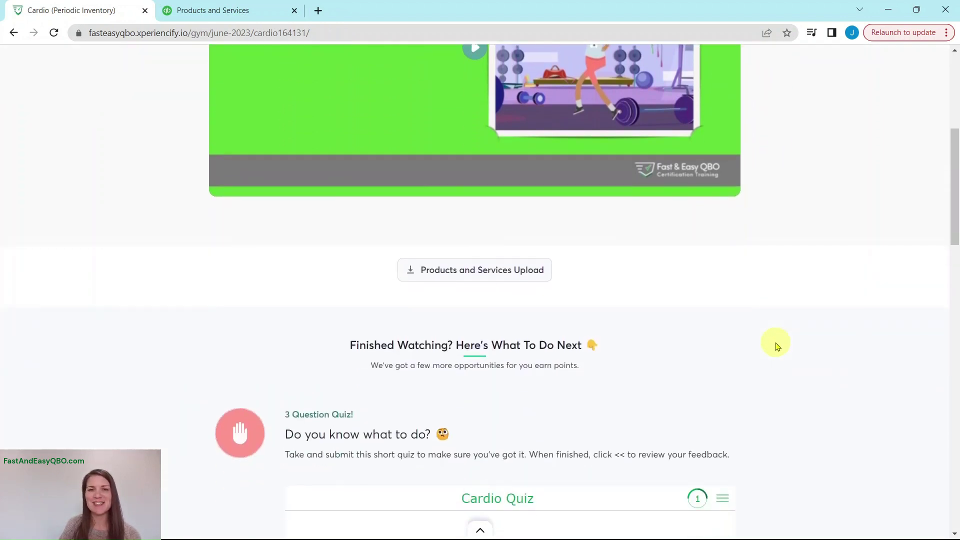
pyautogui.scroll(-3, 777, 345)
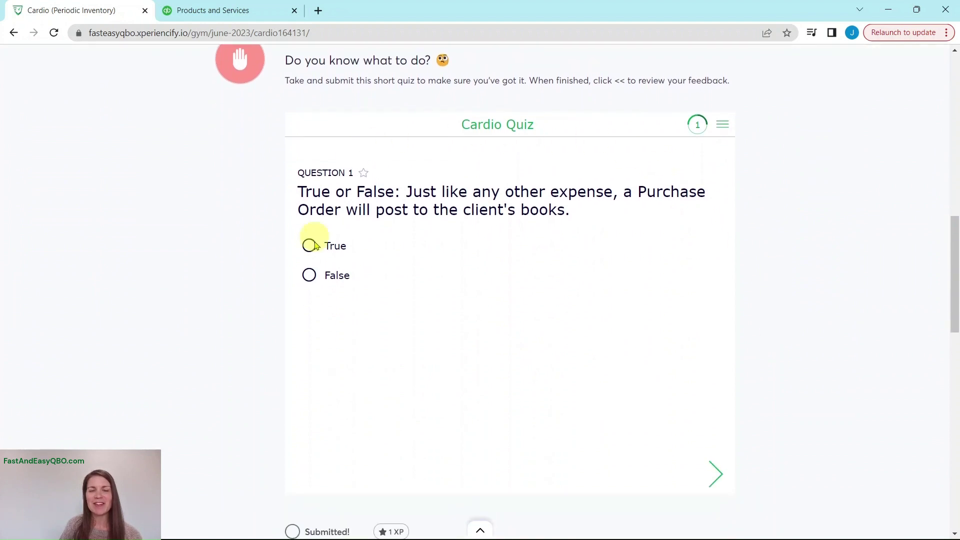
pyautogui.scroll(-8, 686, 321)
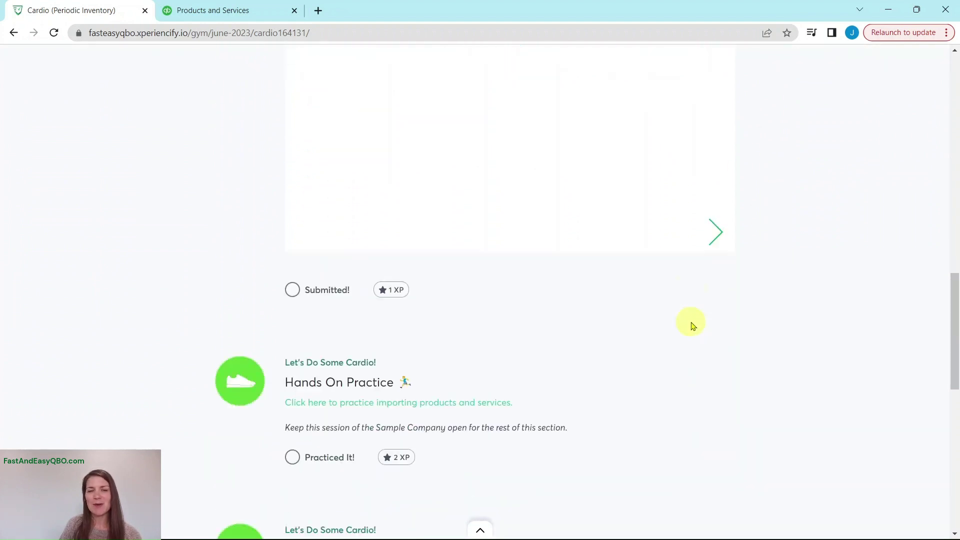
pyautogui.scroll(-2, 701, 330)
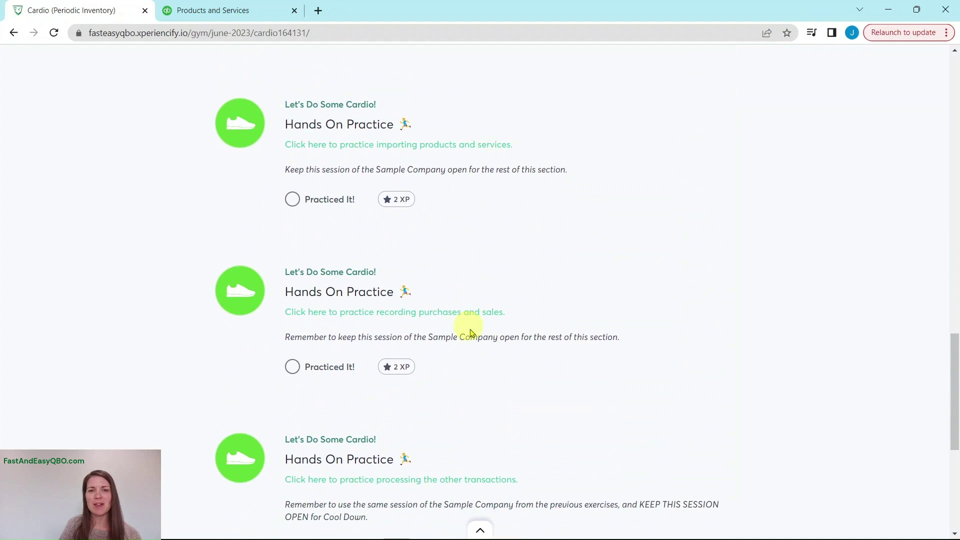
pyautogui.scroll(-1, 566, 421)
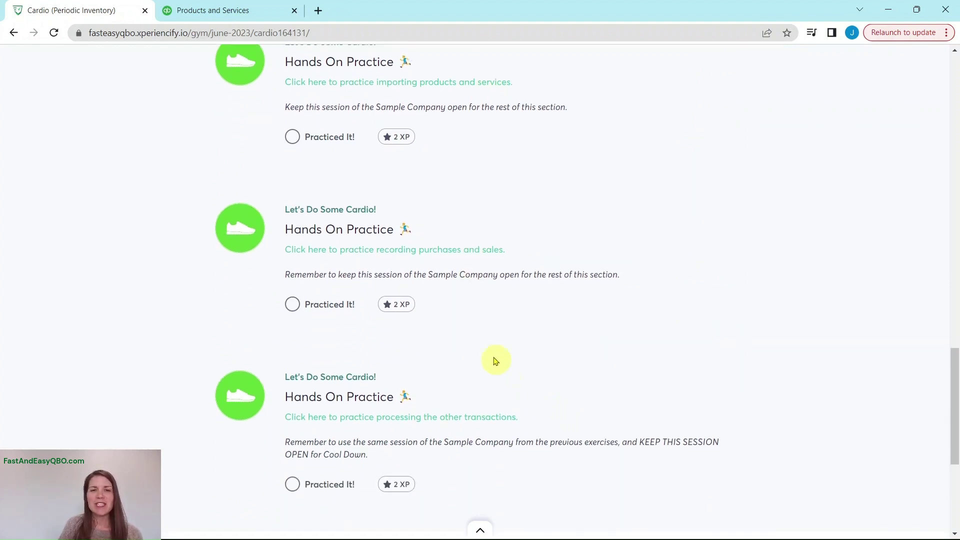
# Launch the purchases and sales practice, then view Scenario, Purchase Order & Bill, and Step 1
pyautogui.click(402, 257)
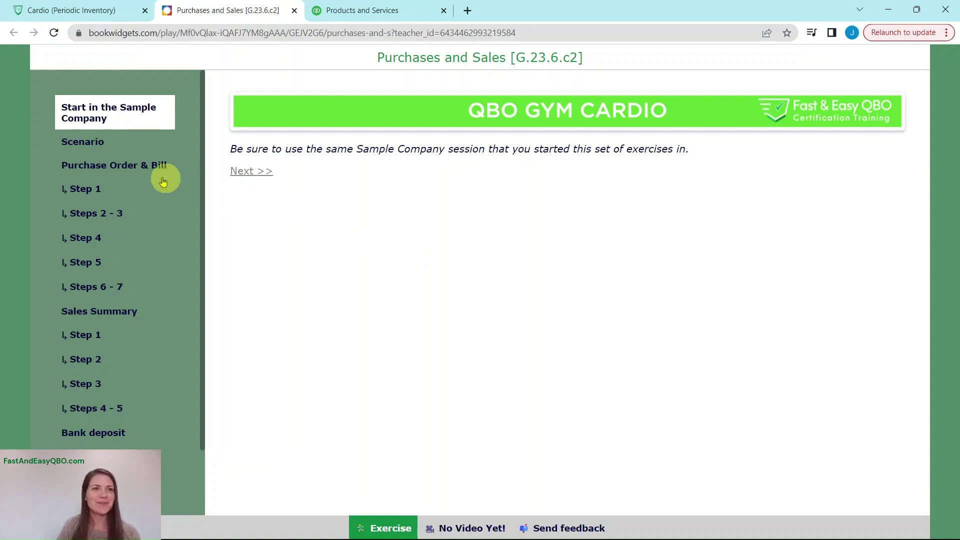
pyautogui.click(95, 144)
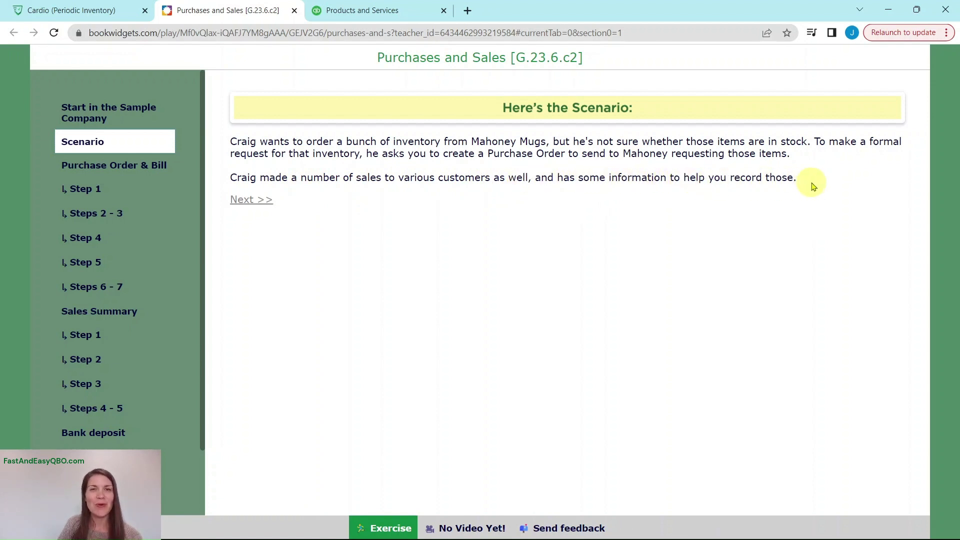
pyautogui.click(97, 171)
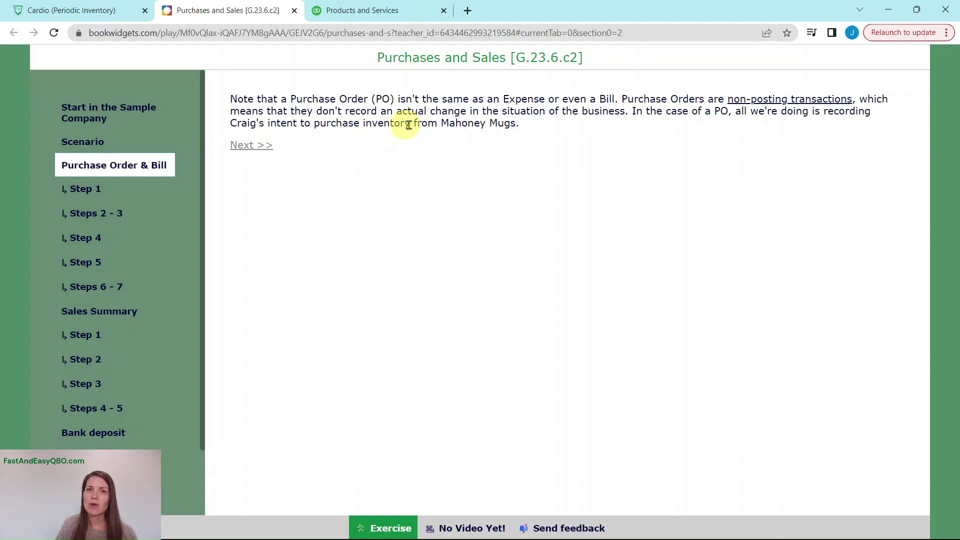
pyautogui.click(85, 188)
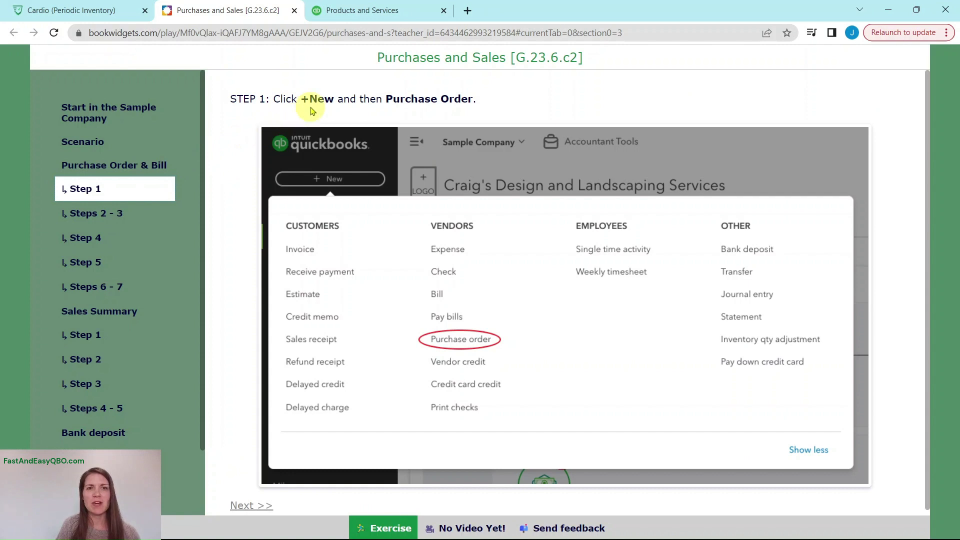
# Start a new QuickBooks purchase order and bring up the Steps 2–3 instructions
pyautogui.click(377, 12)
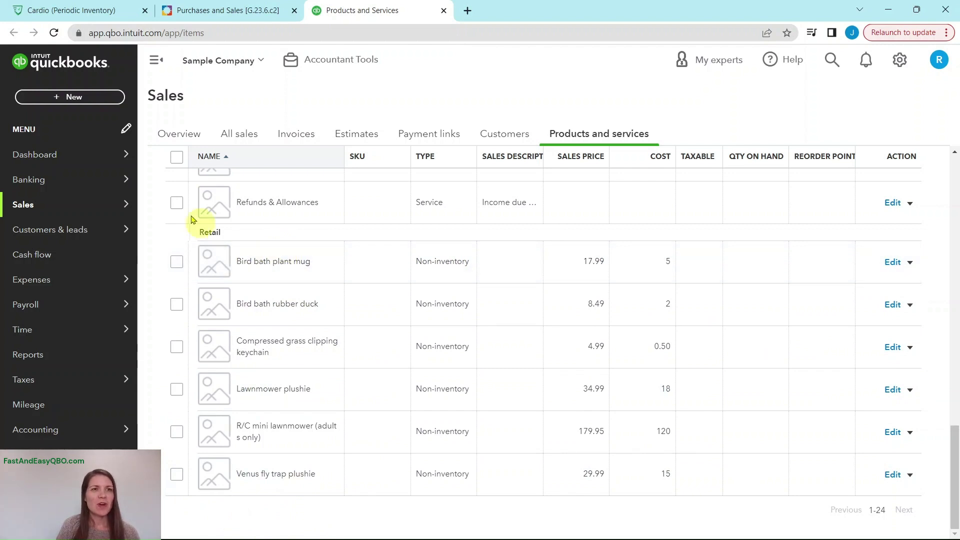
pyautogui.click(58, 100)
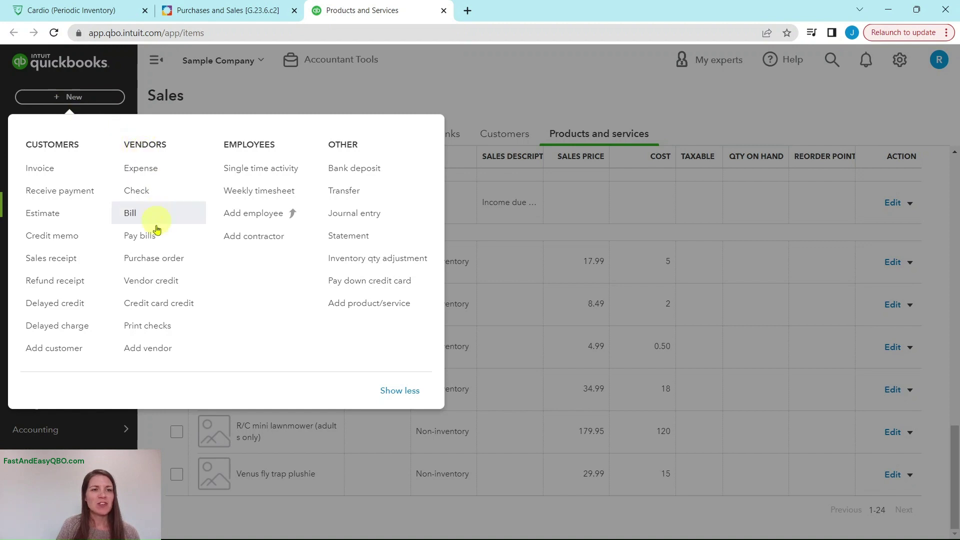
pyautogui.click(154, 265)
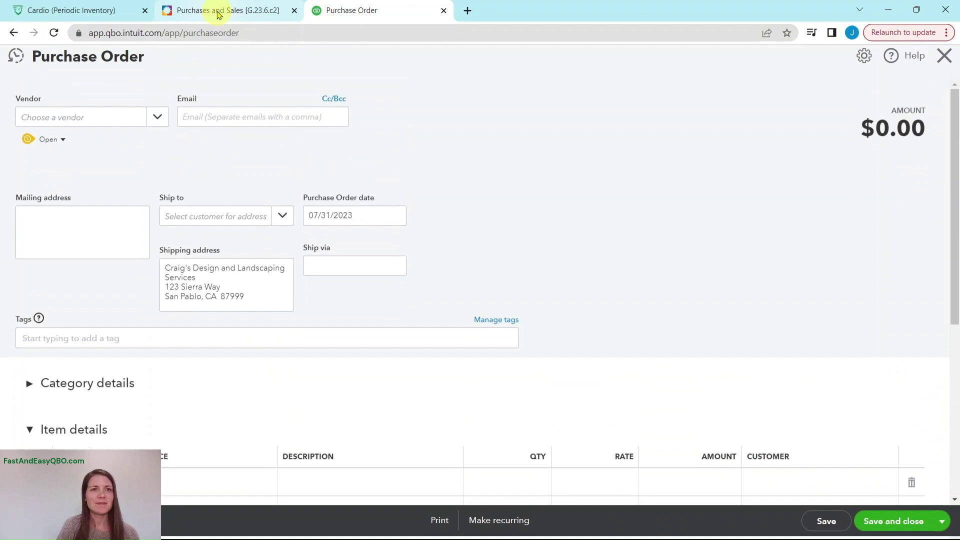
pyautogui.click(217, 11)
pyautogui.click(93, 214)
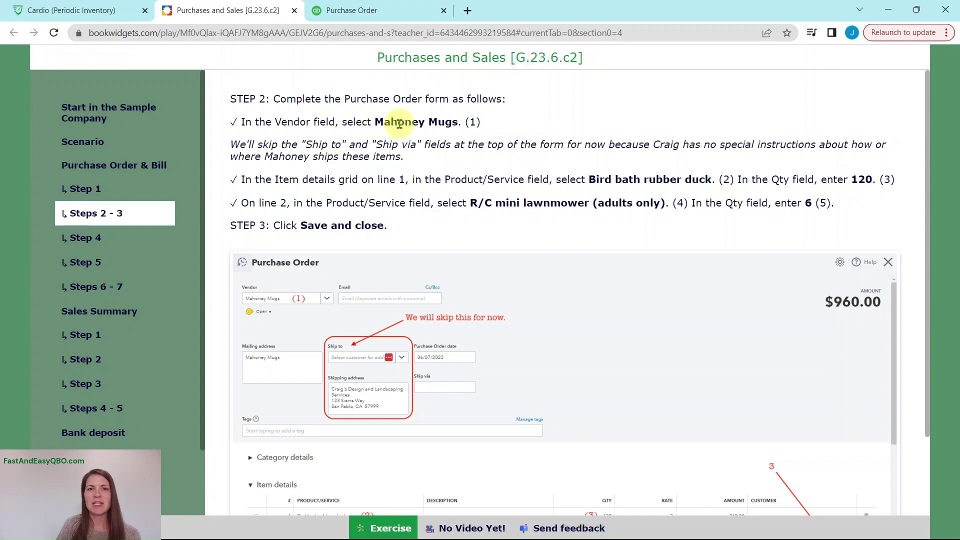
# Choose Mahoney Mugs as the purchase order's vendor, then recheck the instructions
pyautogui.click(353, 10)
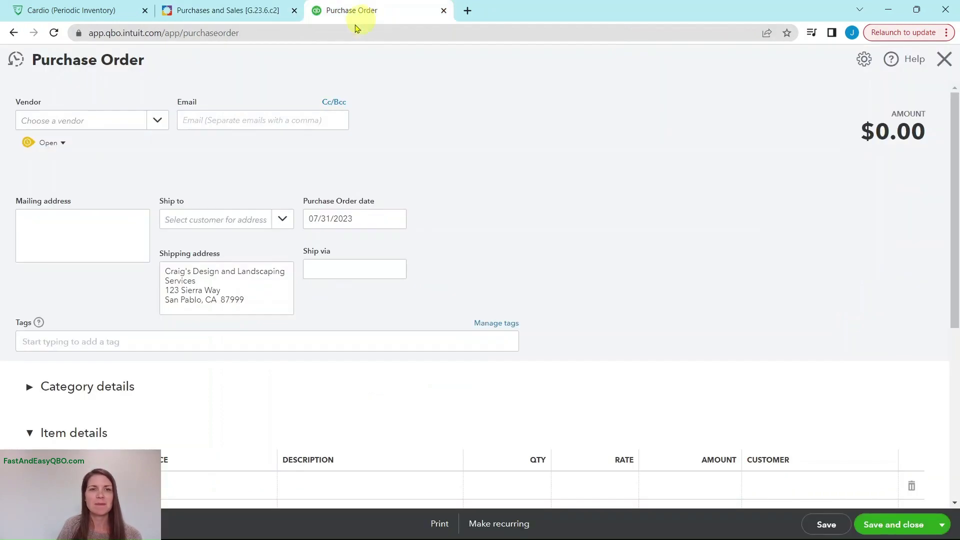
pyautogui.click(98, 121)
pyautogui.write('mah')
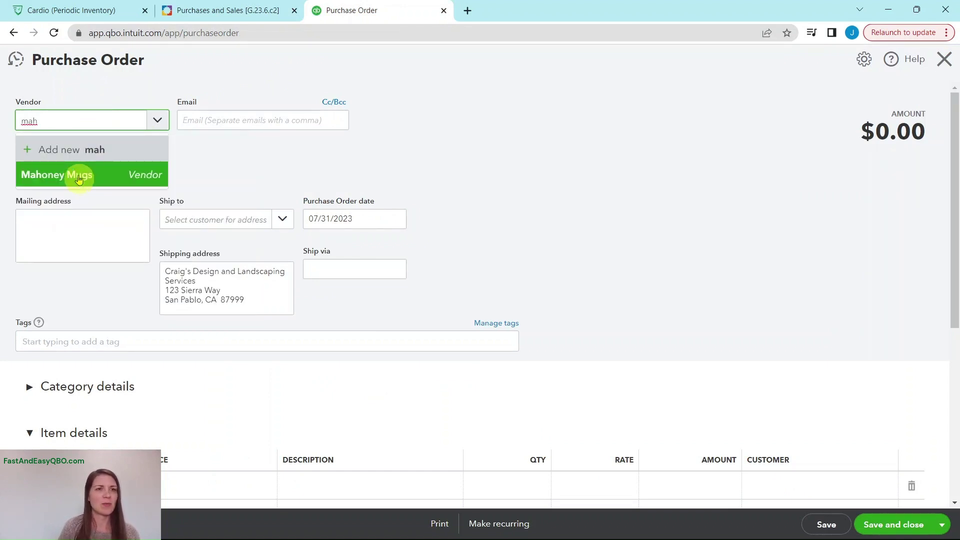
pyautogui.click(78, 173)
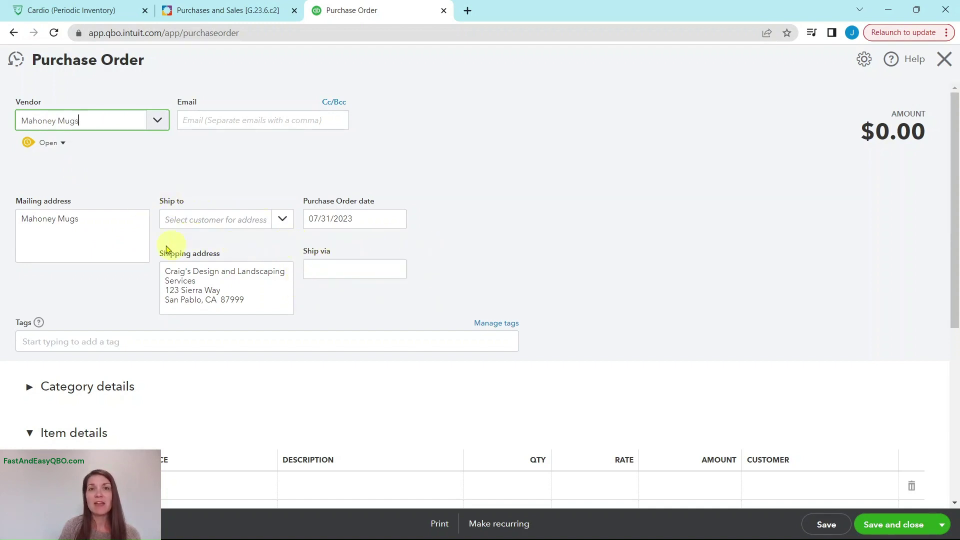
pyautogui.click(199, 17)
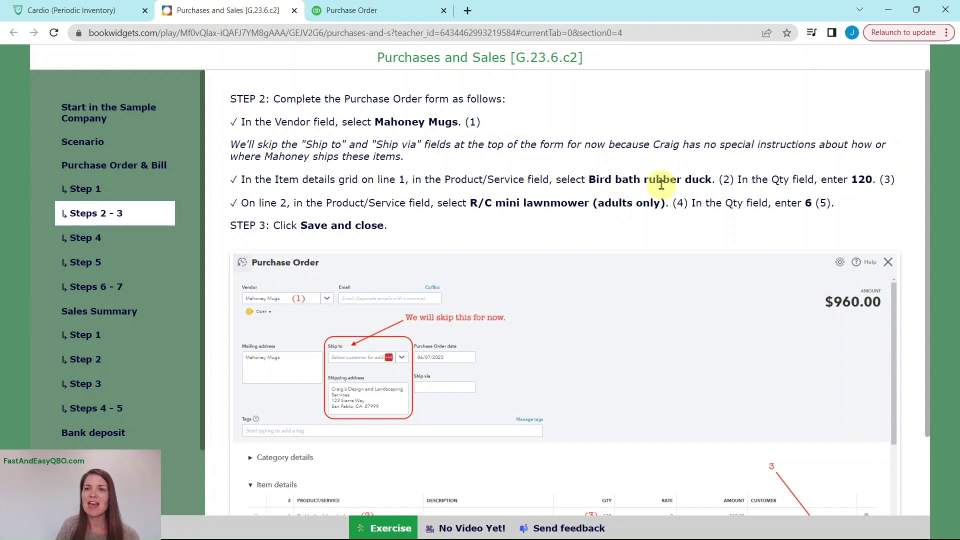
# Put Bird bath rubber duck, quantity 120, on purchase order line 1
pyautogui.click(378, 11)
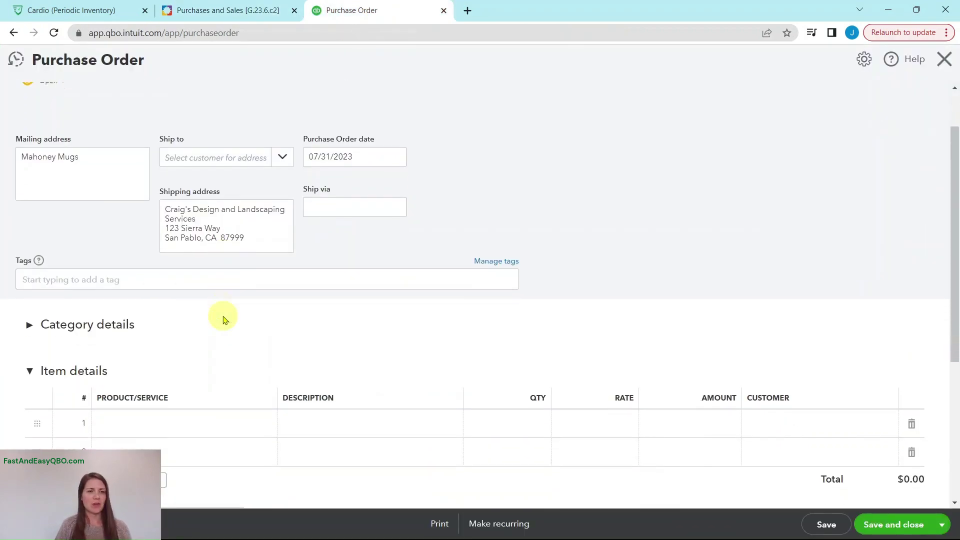
pyautogui.scroll(-4, 223, 320)
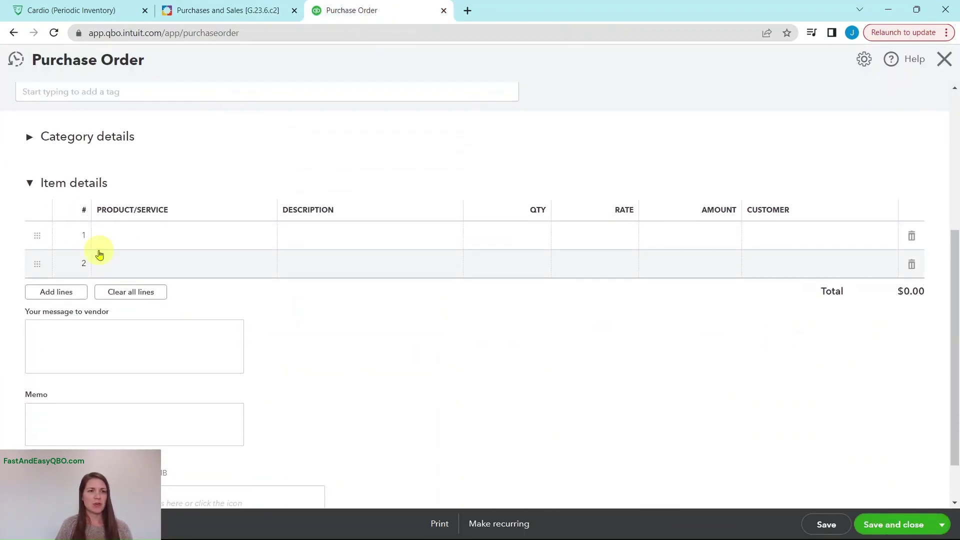
pyautogui.click(142, 243)
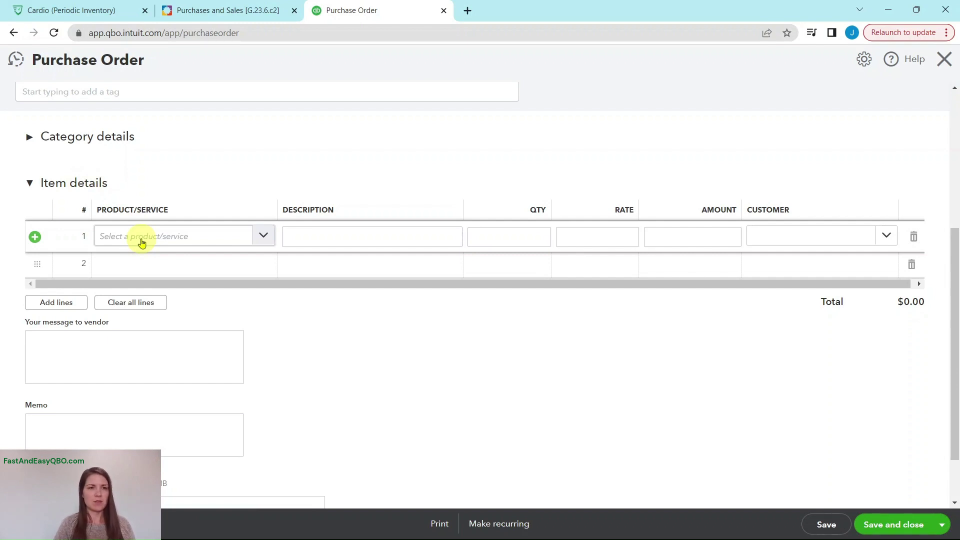
pyautogui.click(142, 243)
pyautogui.write('rubber d')
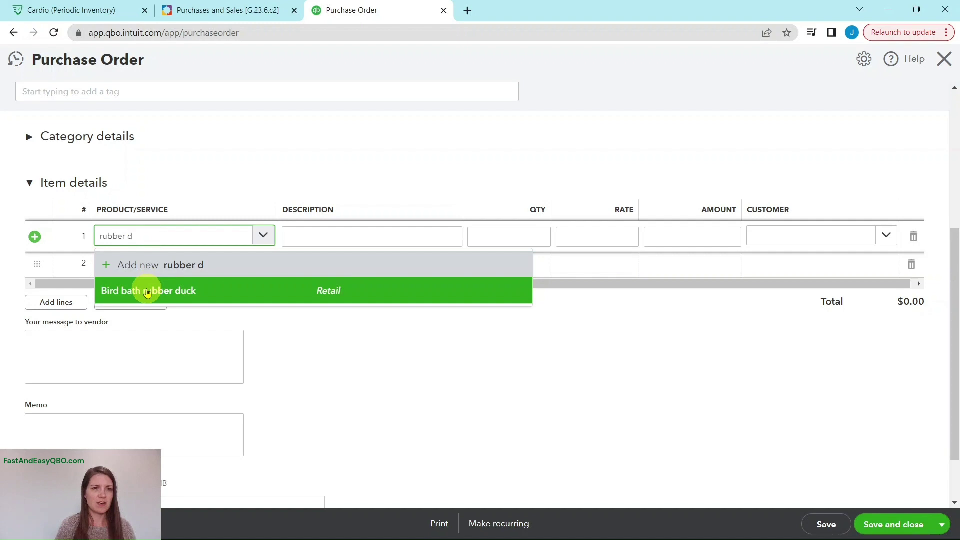
pyautogui.click(145, 290)
pyautogui.click(544, 236)
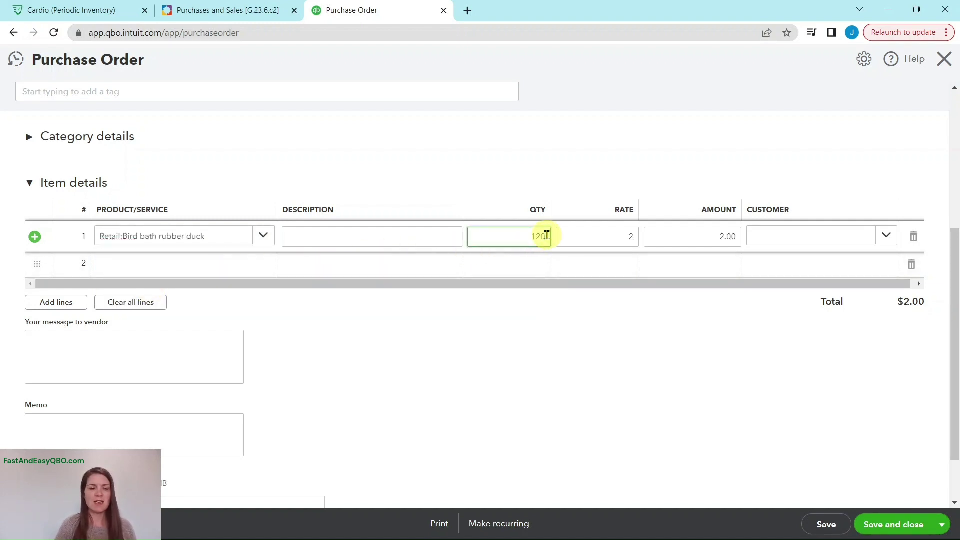
pyautogui.write('20')
pyautogui.press('Tab')
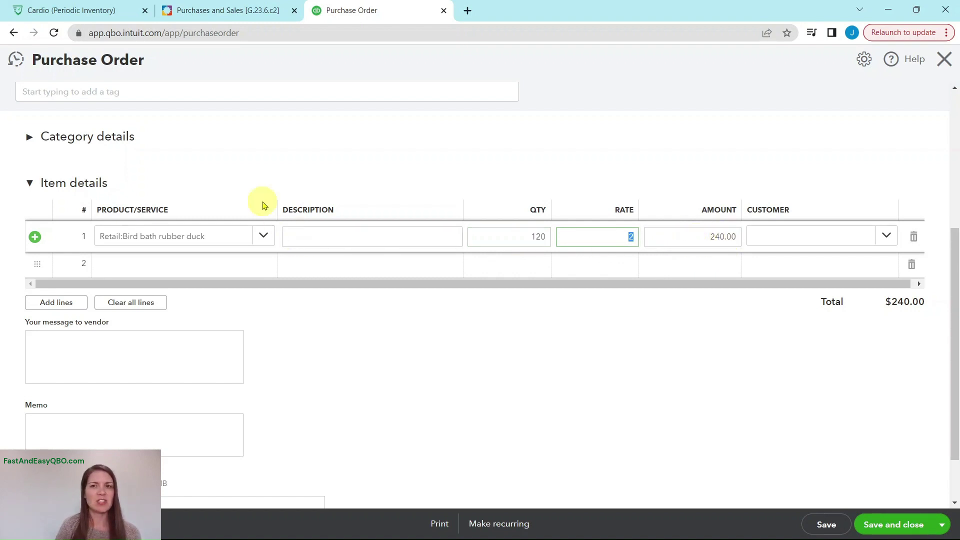
pyautogui.click(194, 17)
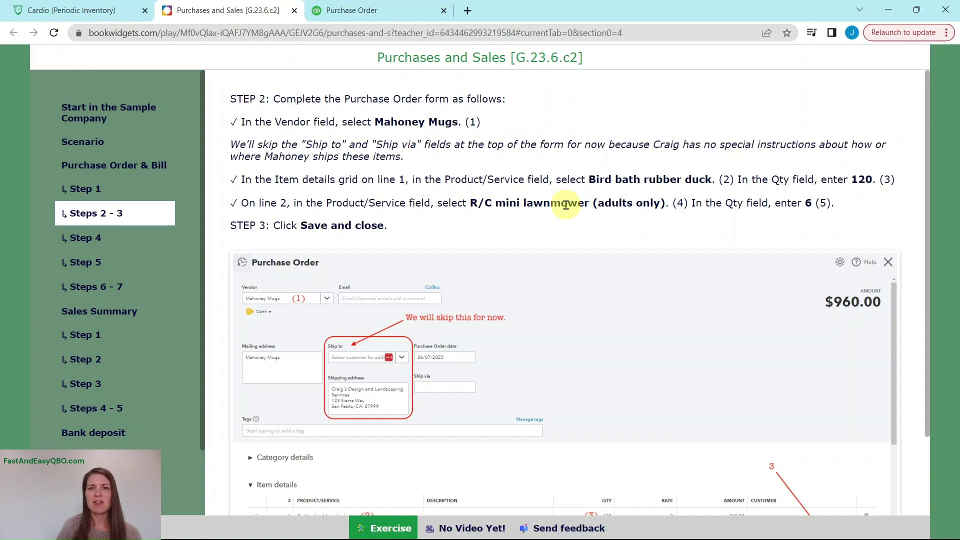
# Add R/C mini lawnmower with quantity 6 on line 2
pyautogui.click(357, 10)
pyautogui.click(130, 266)
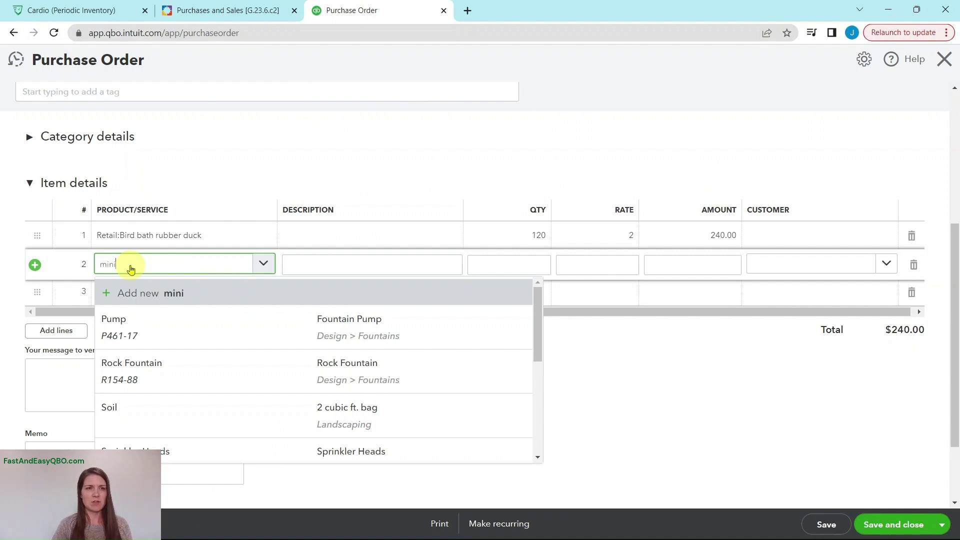
pyautogui.write('mini')
pyautogui.click(135, 321)
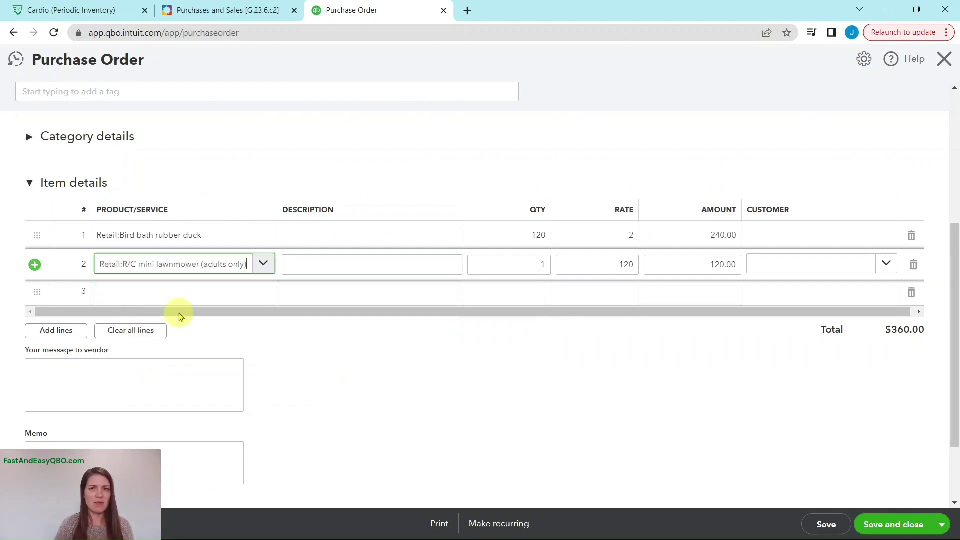
pyautogui.click(544, 263)
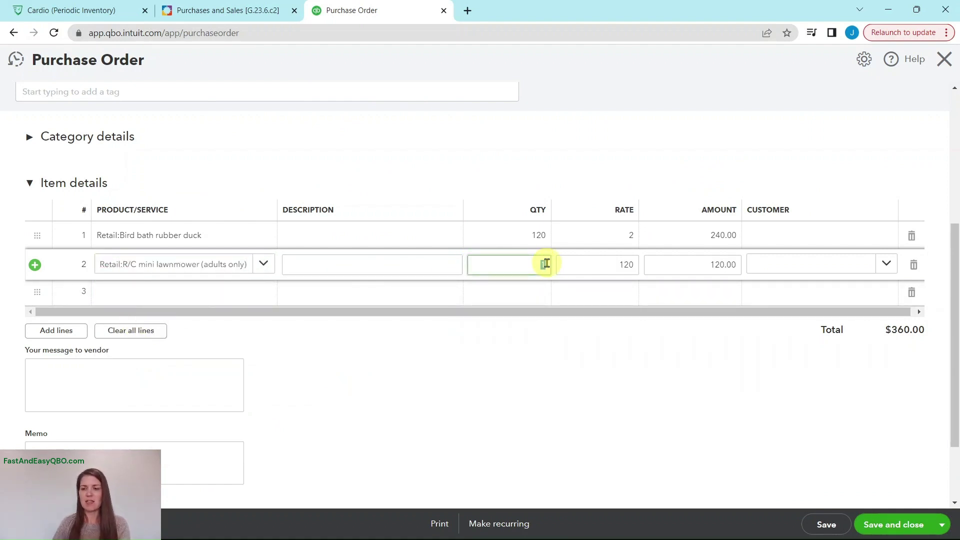
pyautogui.write('6')
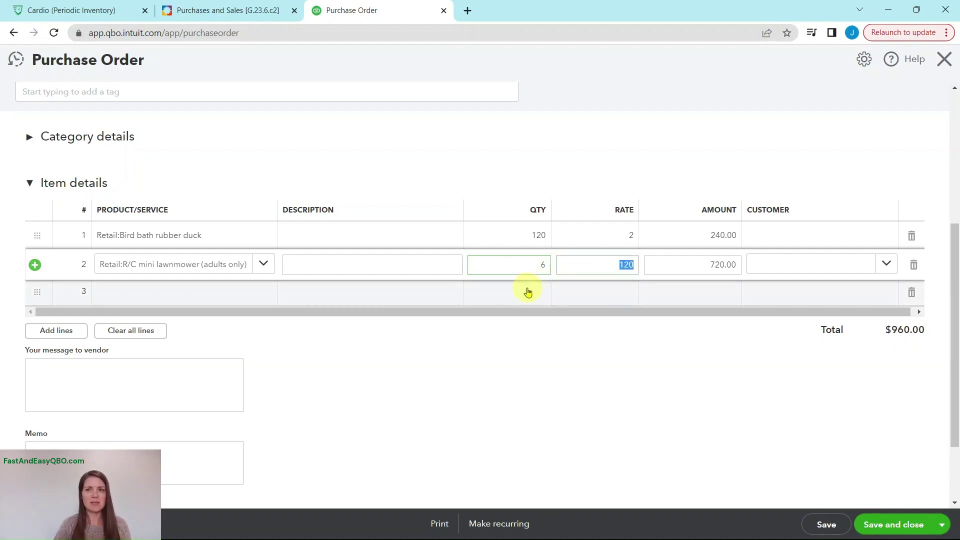
pyautogui.press('Tab')
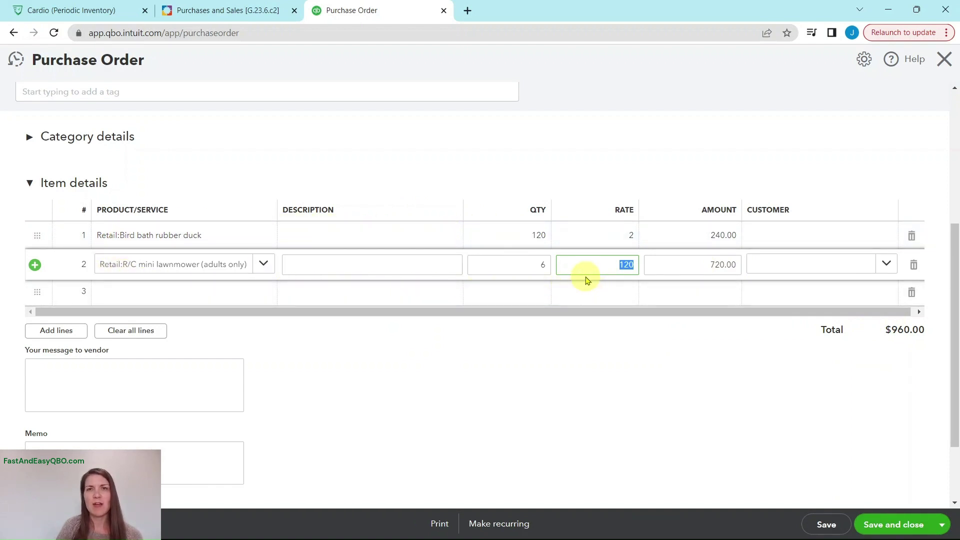
# Save and close the $960.00 Purchase Order 1005 after checking the instructions
pyautogui.click(218, 15)
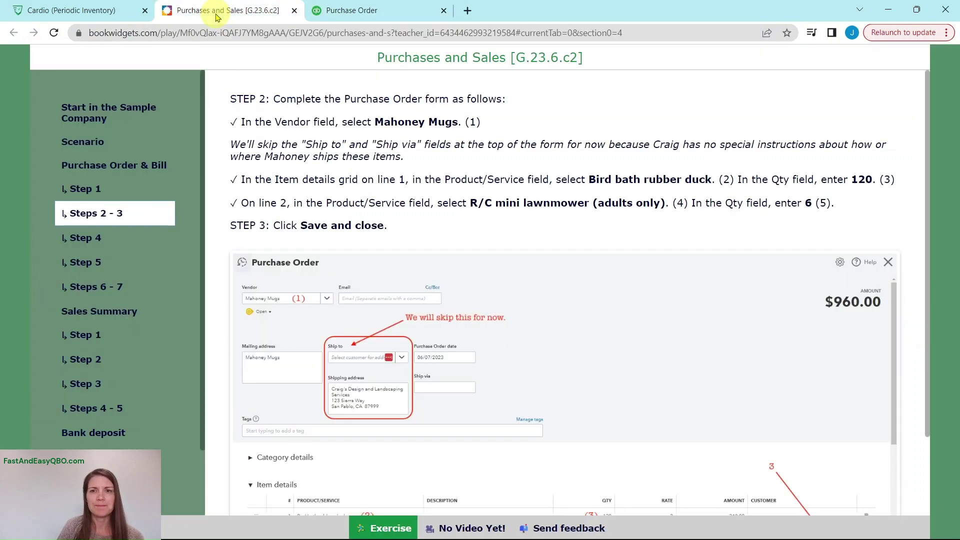
pyautogui.click(350, 10)
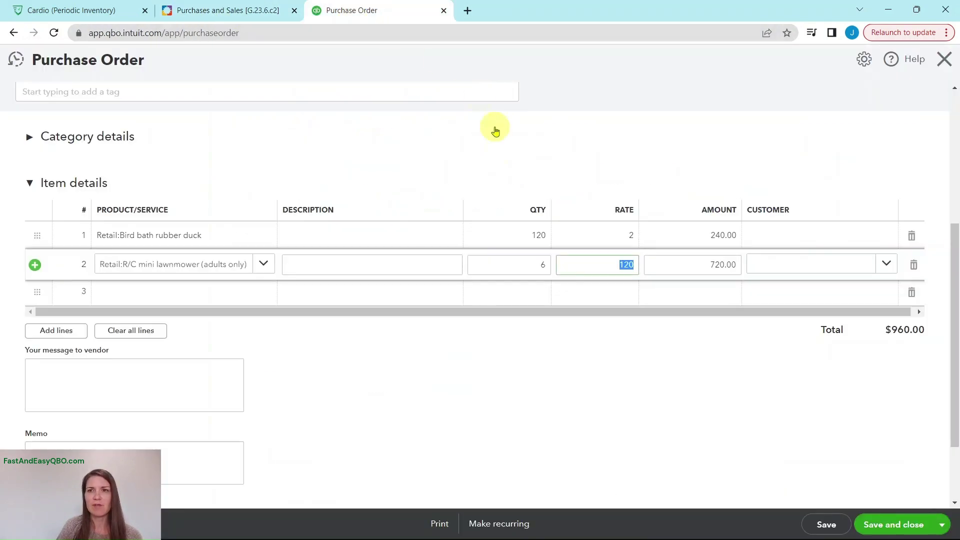
pyautogui.click(253, 9)
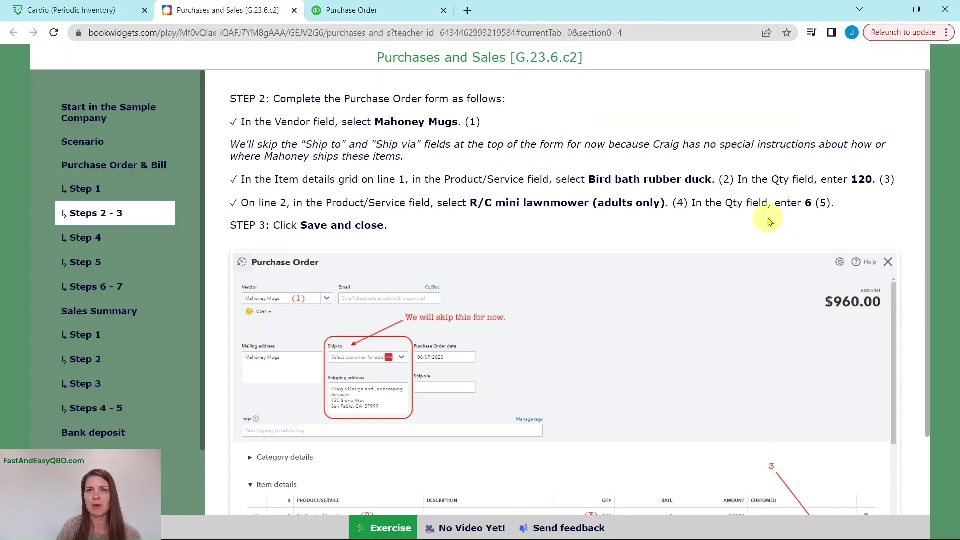
pyautogui.click(365, 19)
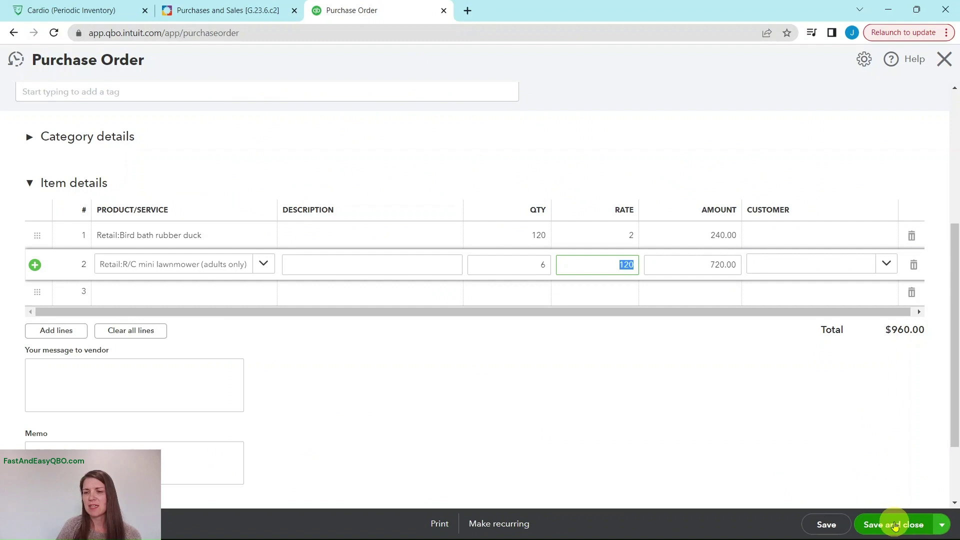
pyautogui.click(894, 525)
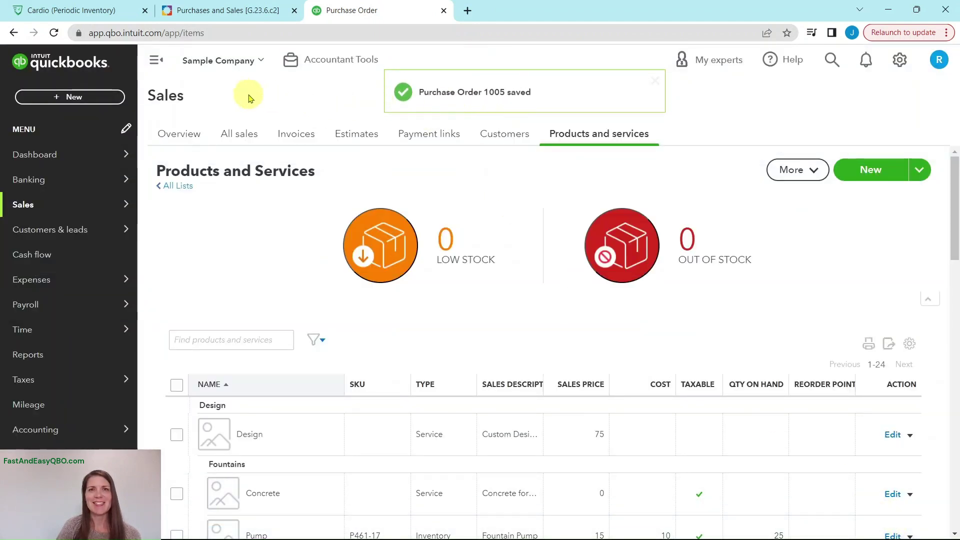
pyautogui.click(223, 11)
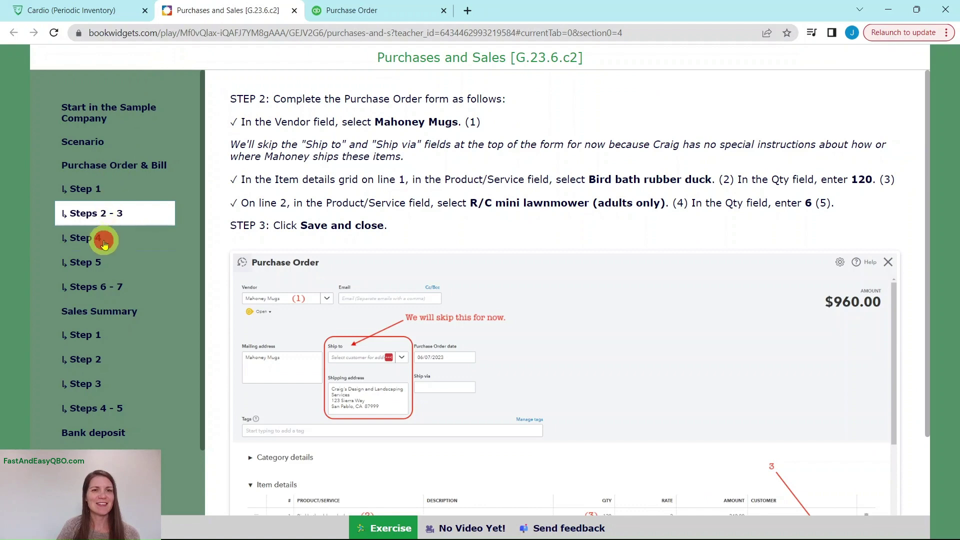
# Open the Step 4 instructions on filtering Expenses to find the purchase order
pyautogui.click(103, 243)
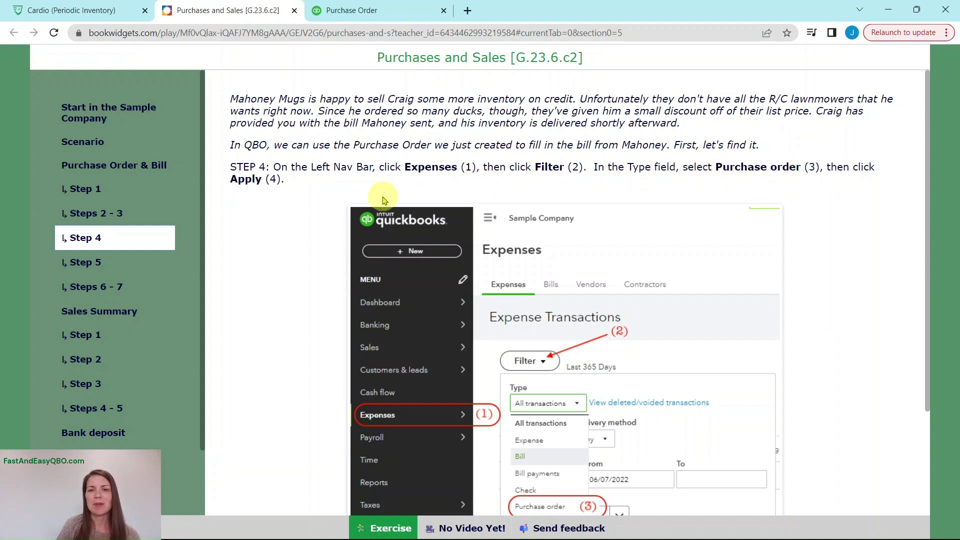
# Filter the Expenses transaction list to type Purchase order, showing PO 1005 for $960.00
pyautogui.click(387, 11)
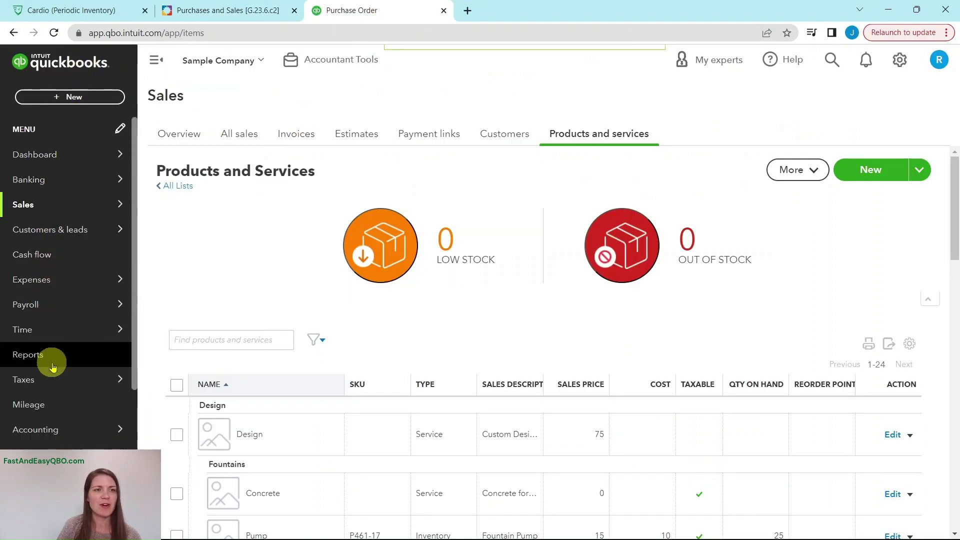
pyautogui.moveTo(50, 278)
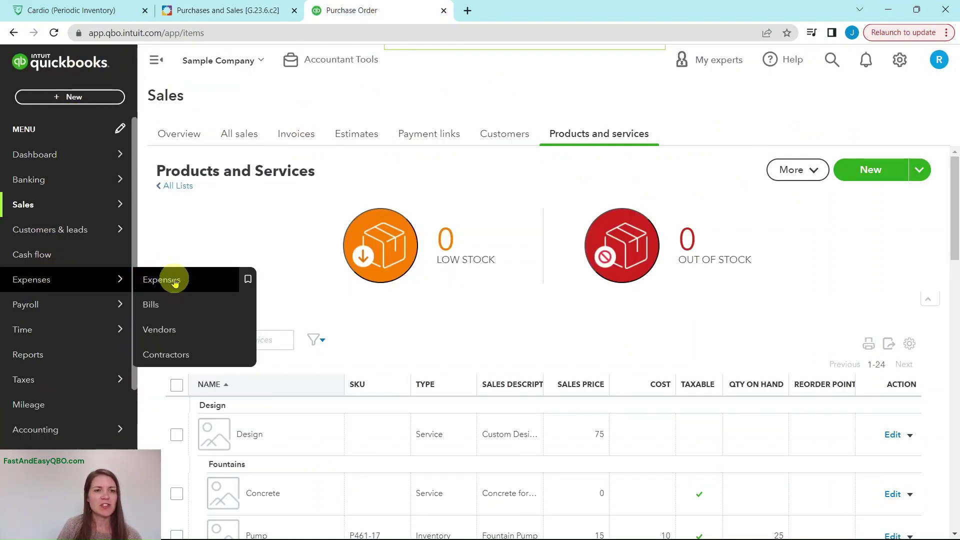
pyautogui.click(175, 282)
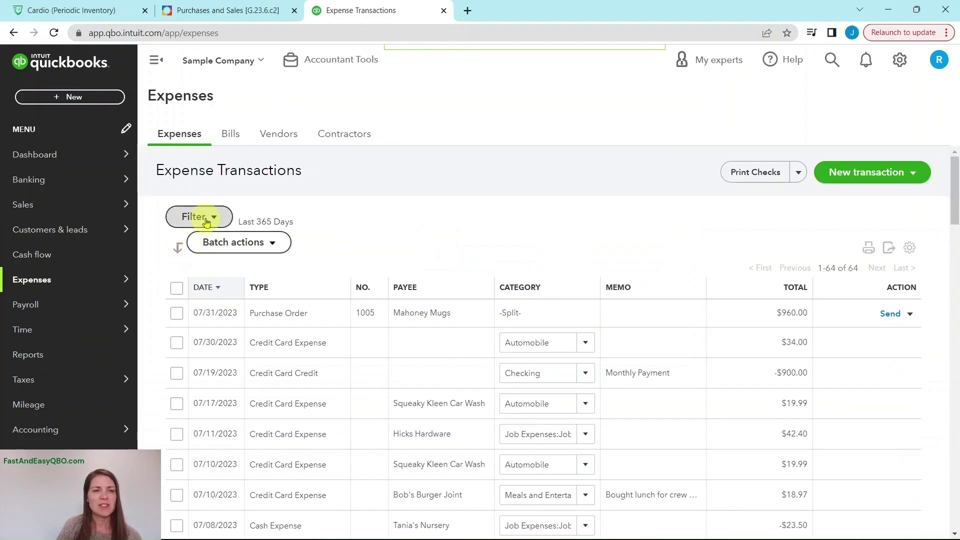
pyautogui.click(207, 222)
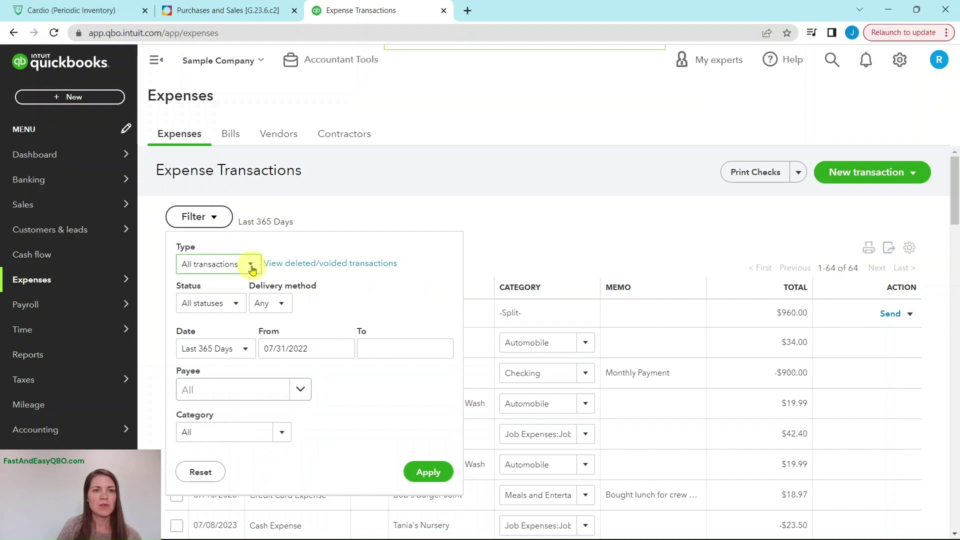
pyautogui.click(252, 265)
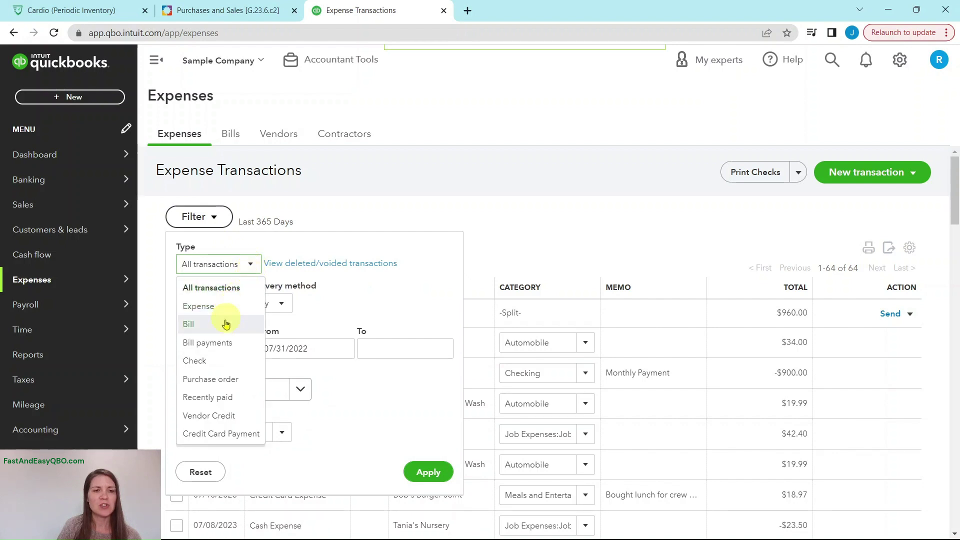
pyautogui.click(206, 383)
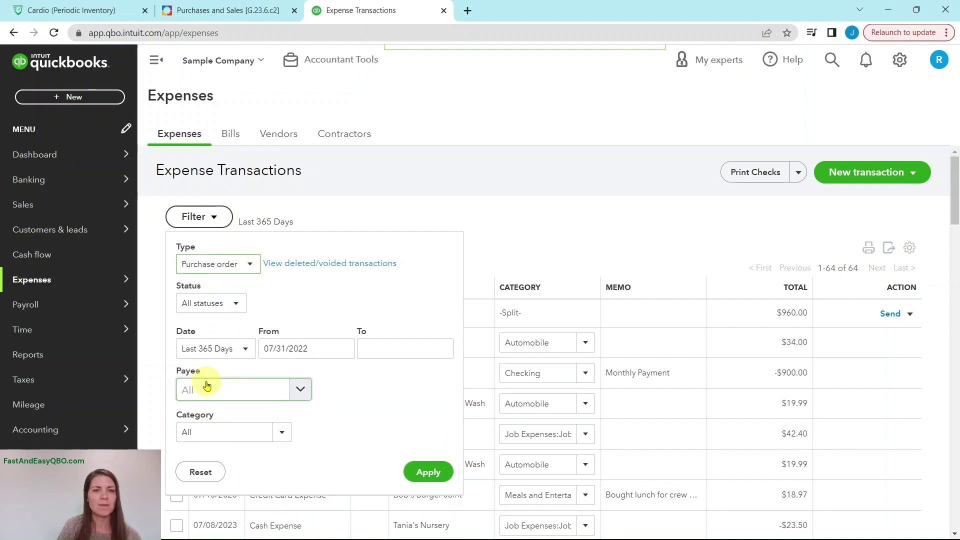
pyautogui.click(433, 477)
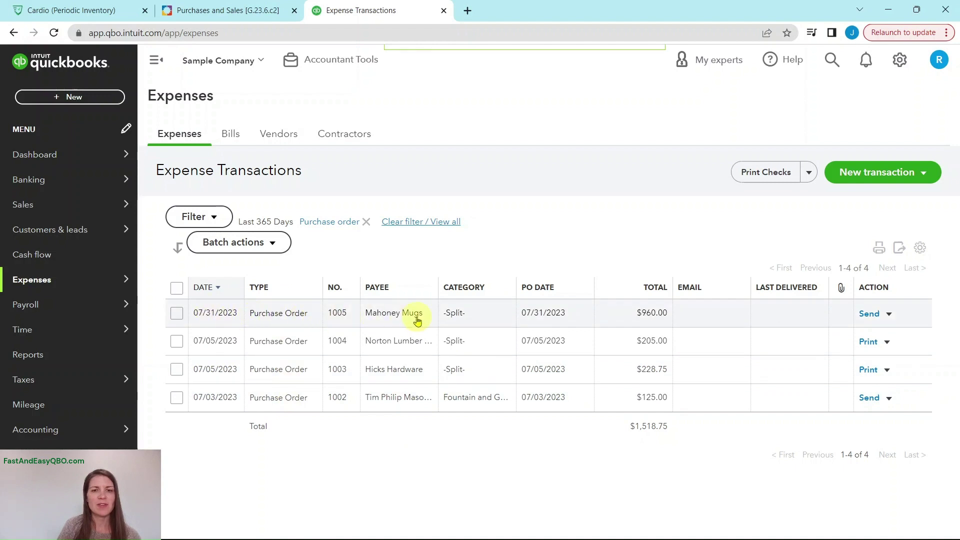
# Read Step 5, then copy Purchase Order 1005 into a new Mahoney Mugs bill
pyautogui.click(228, 11)
pyautogui.click(93, 262)
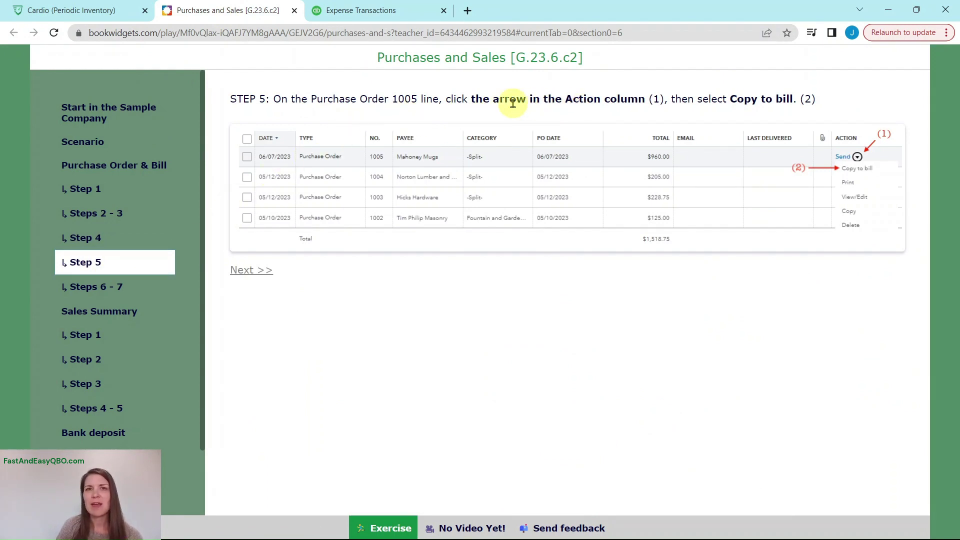
pyautogui.click(394, 20)
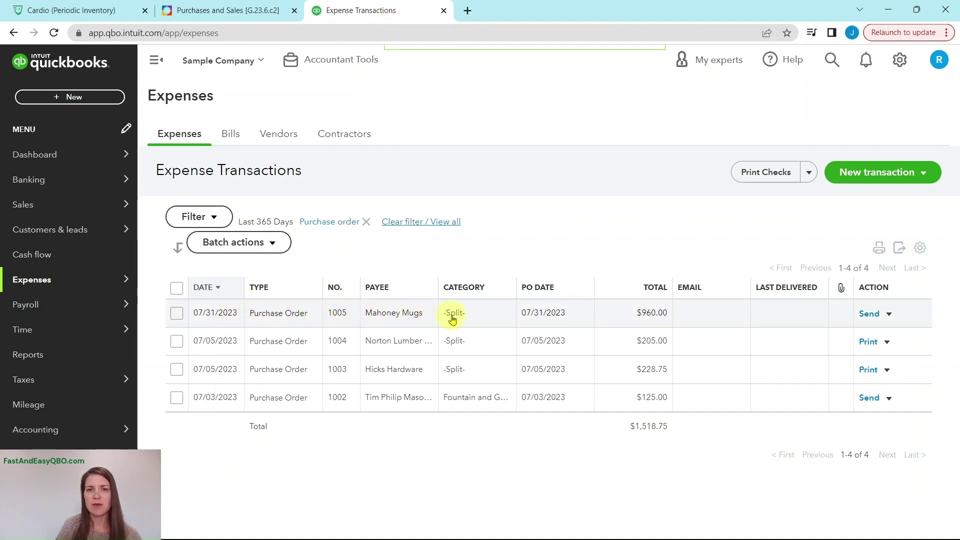
pyautogui.click(890, 316)
pyautogui.click(889, 335)
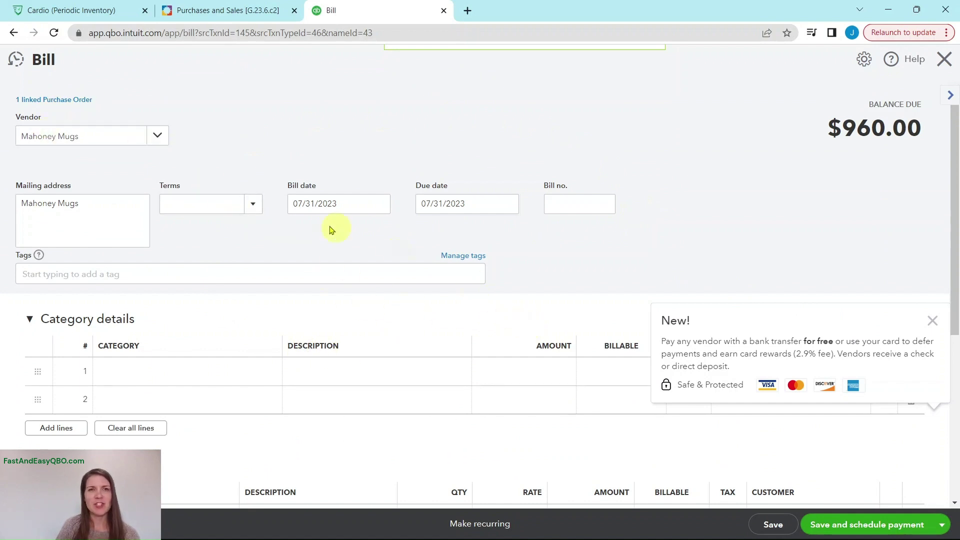
# Show the Steps 6–7 instructions for updating the bill's terms, number, rate and quantity
pyautogui.click(221, 12)
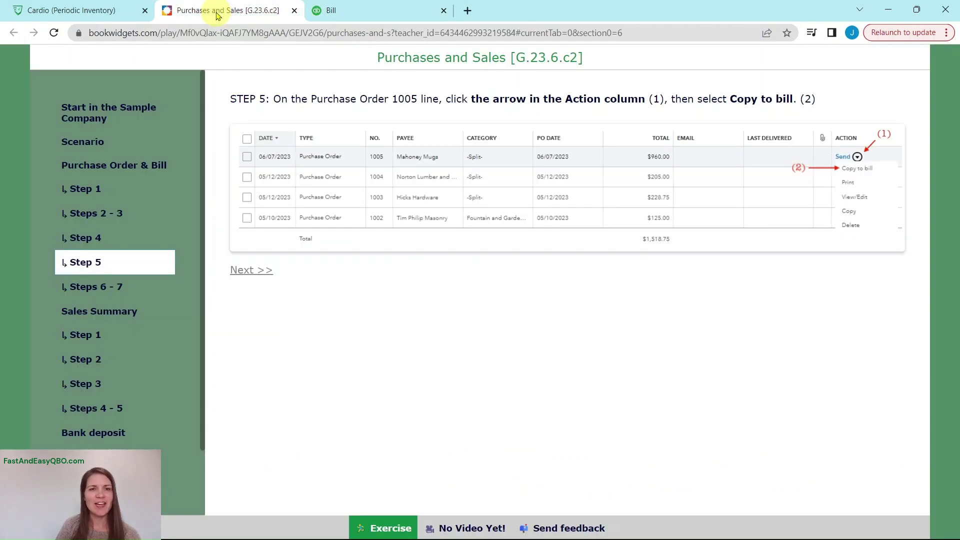
pyautogui.click(99, 286)
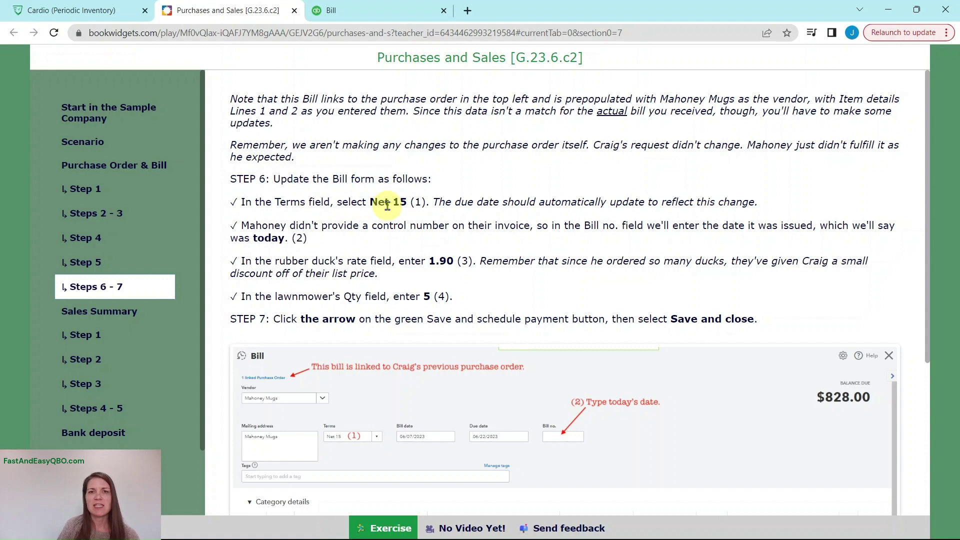
# Set the Mahoney Mugs bill's terms to Net 15
pyautogui.click(395, 15)
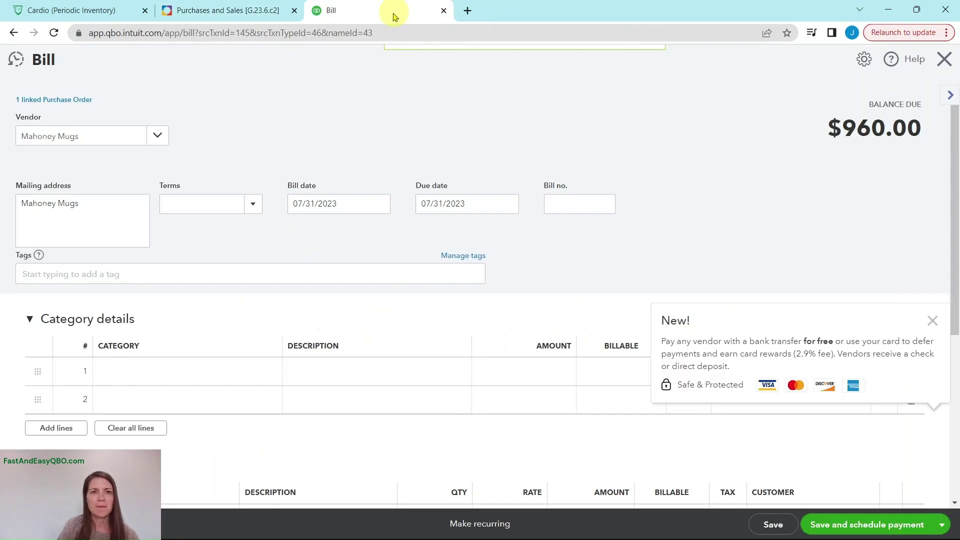
pyautogui.click(252, 204)
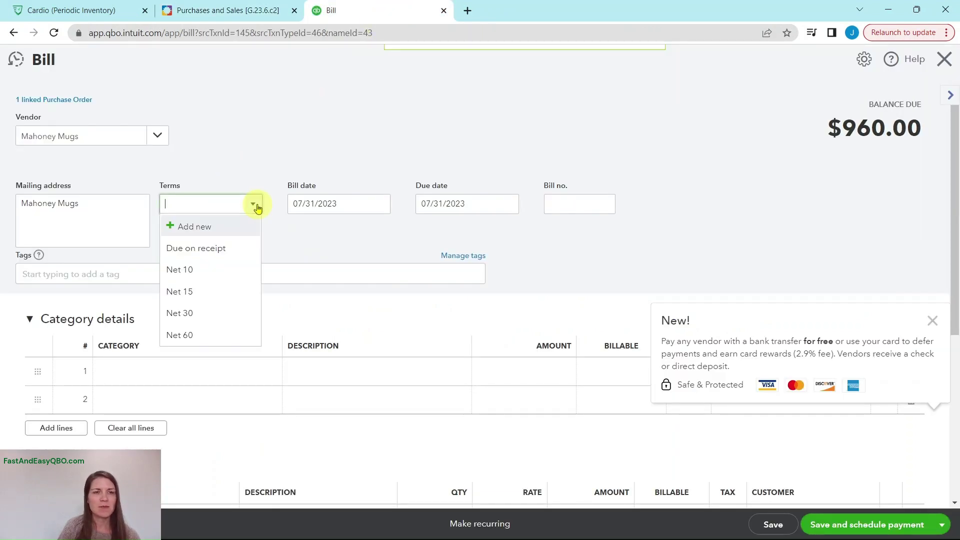
pyautogui.click(190, 290)
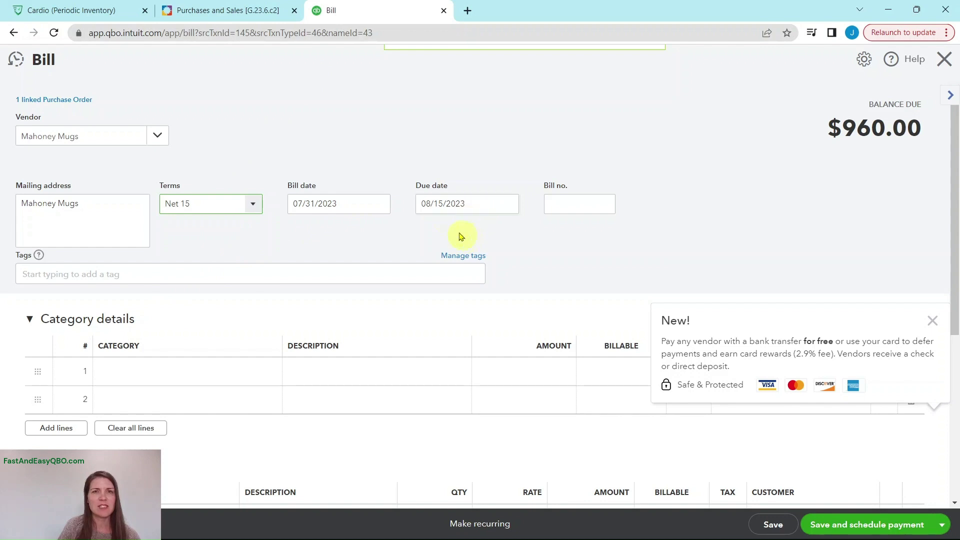
pyautogui.click(216, 11)
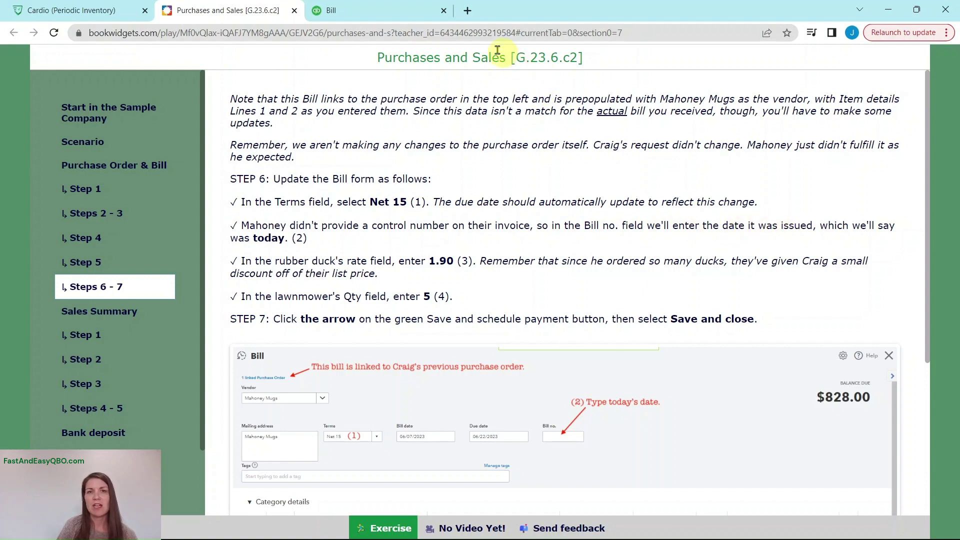
pyautogui.click(403, 15)
# Enter 7/31/23 as the bill number
pyautogui.click(565, 205)
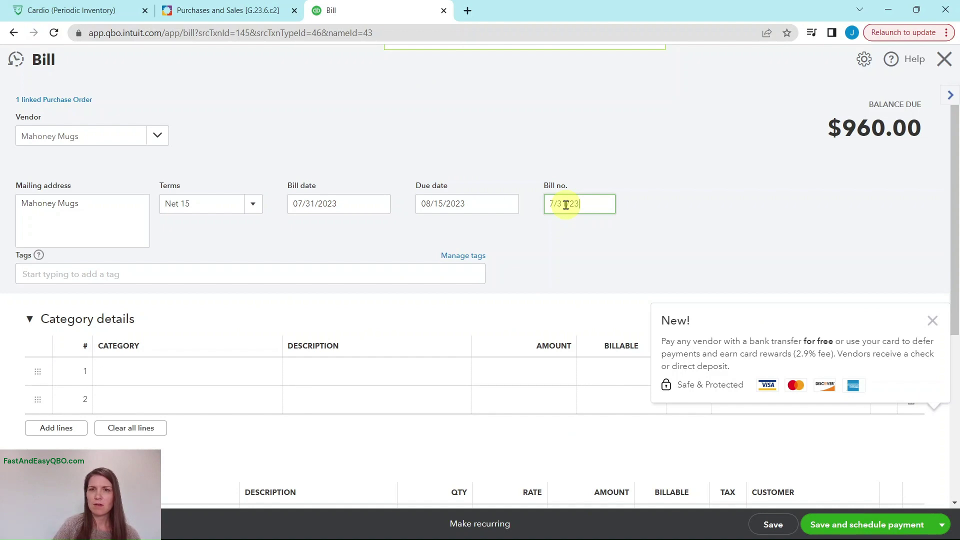
pyautogui.write('7/31/23')
pyautogui.press('Tab')
pyautogui.click(318, 239)
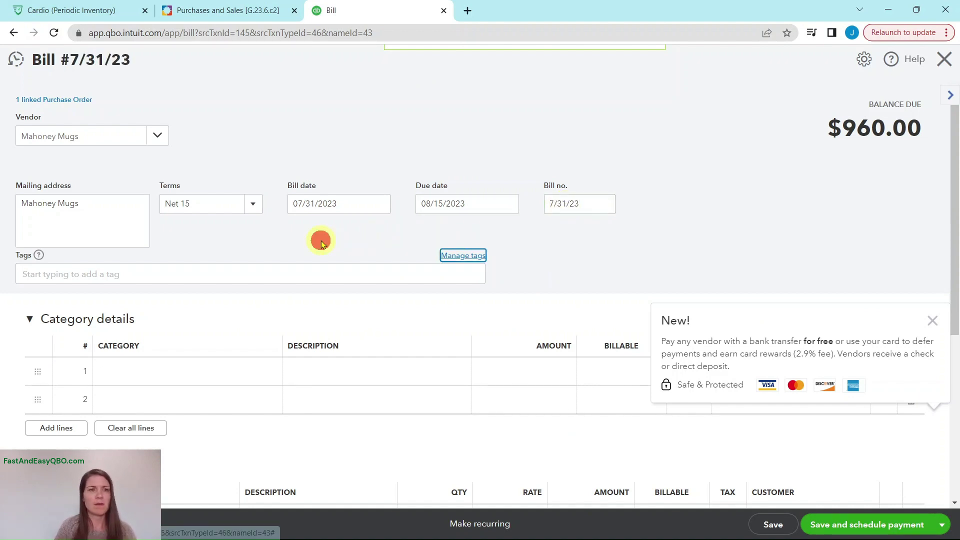
pyautogui.click(251, 10)
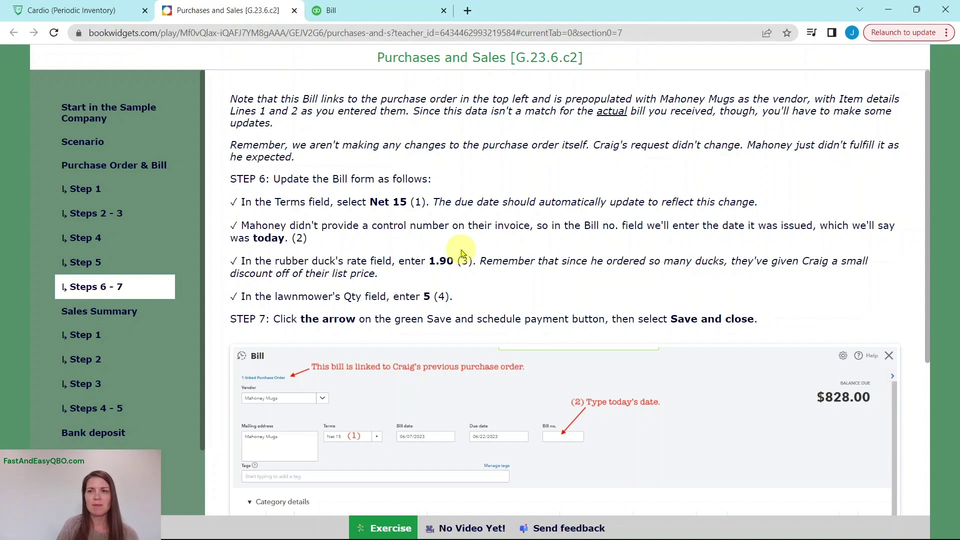
pyautogui.click(378, 16)
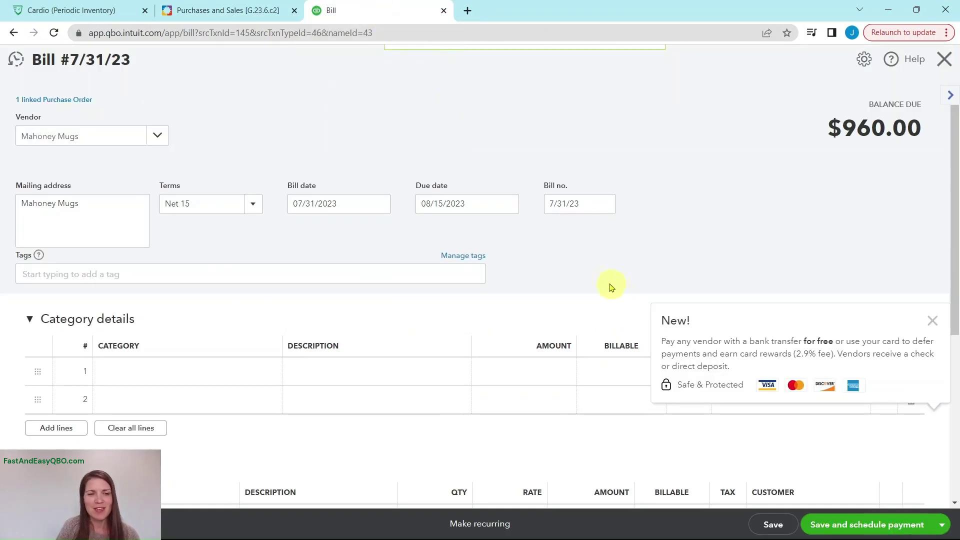
# Change the rubber duck rate to 1.90 and the lawnmower quantity to 5
pyautogui.scroll(-6, 611, 288)
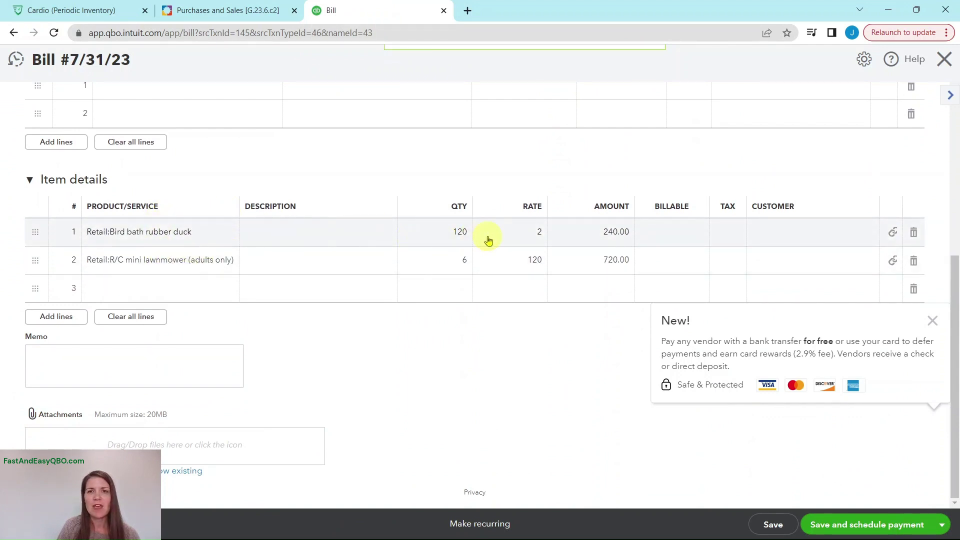
pyautogui.click(539, 233)
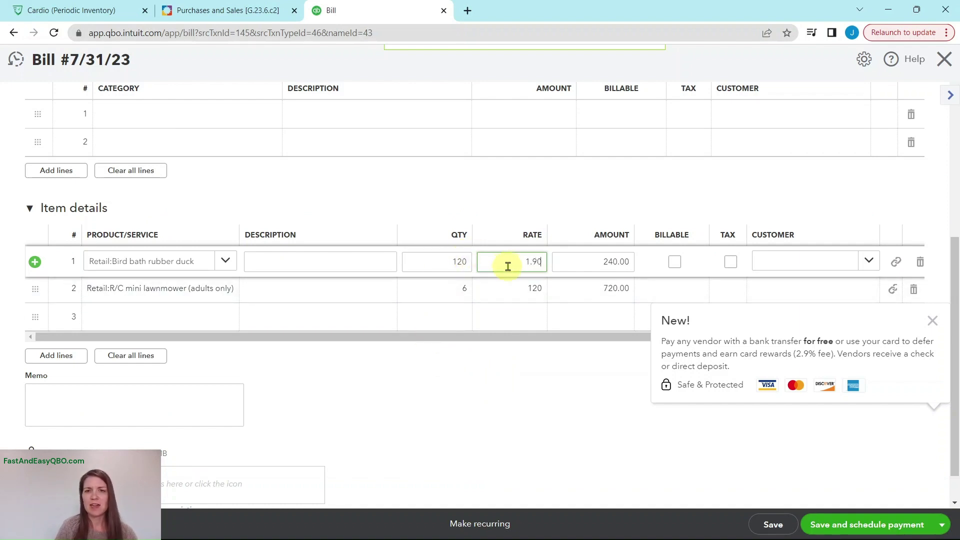
pyautogui.click(616, 272)
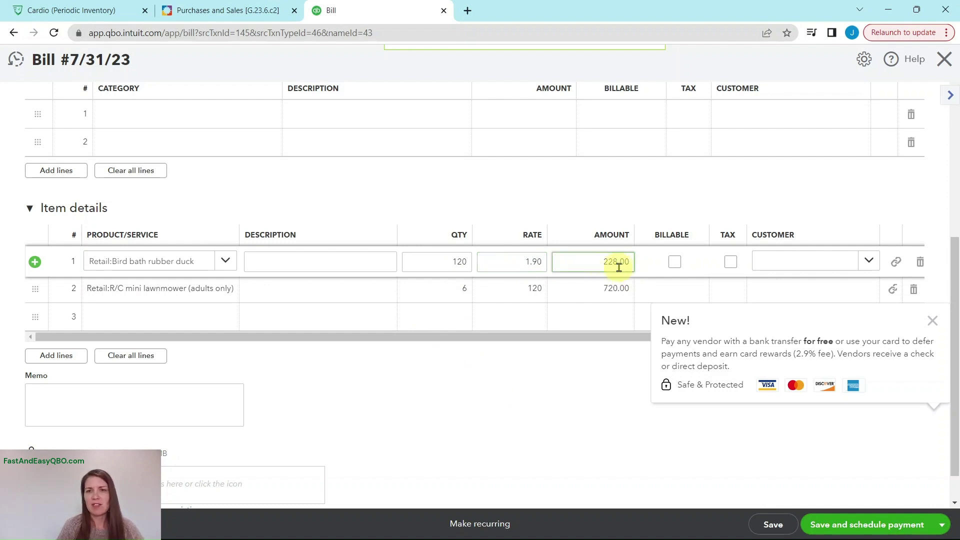
pyautogui.click(232, 10)
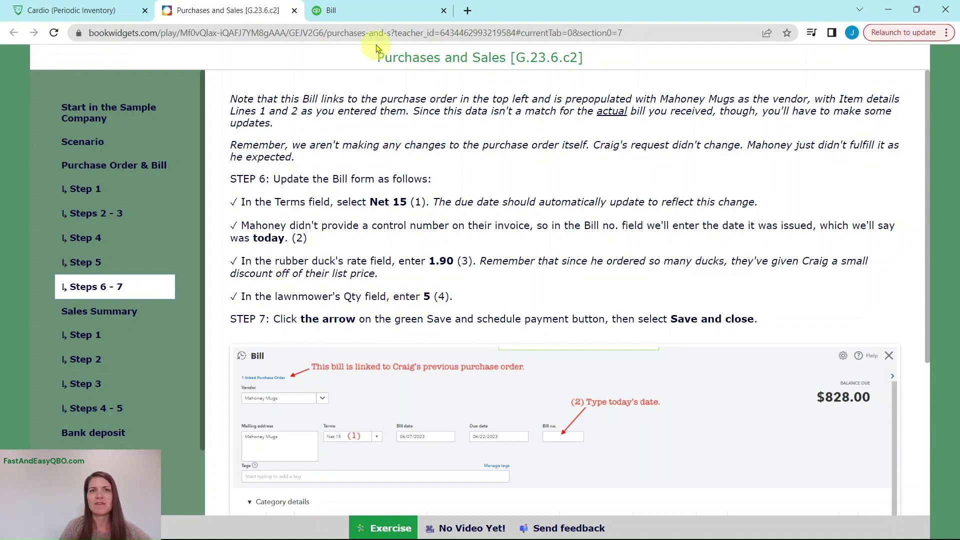
pyautogui.click(370, 12)
pyautogui.click(464, 290)
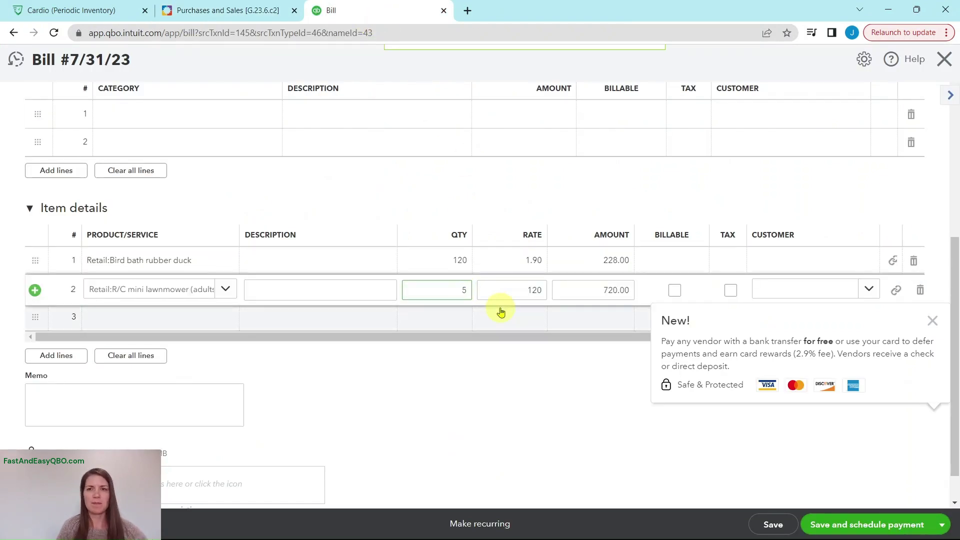
pyautogui.press('Tab')
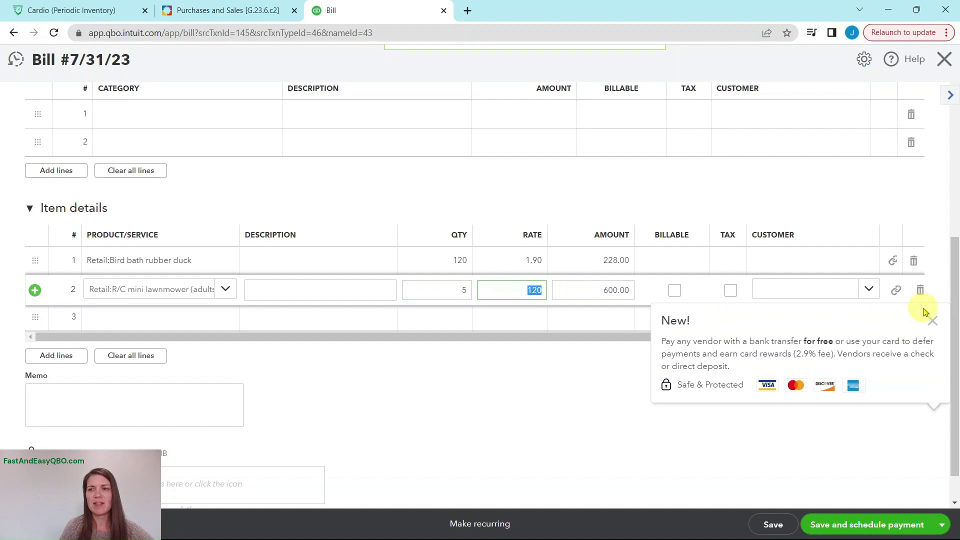
pyautogui.click(933, 320)
# Save and close the $828.00 bill
pyautogui.click(242, 15)
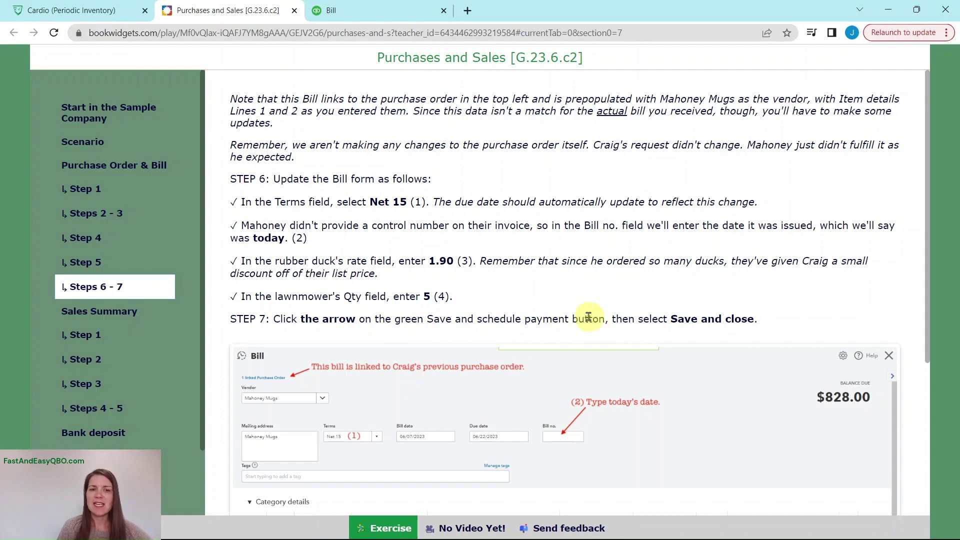
pyautogui.click(340, 11)
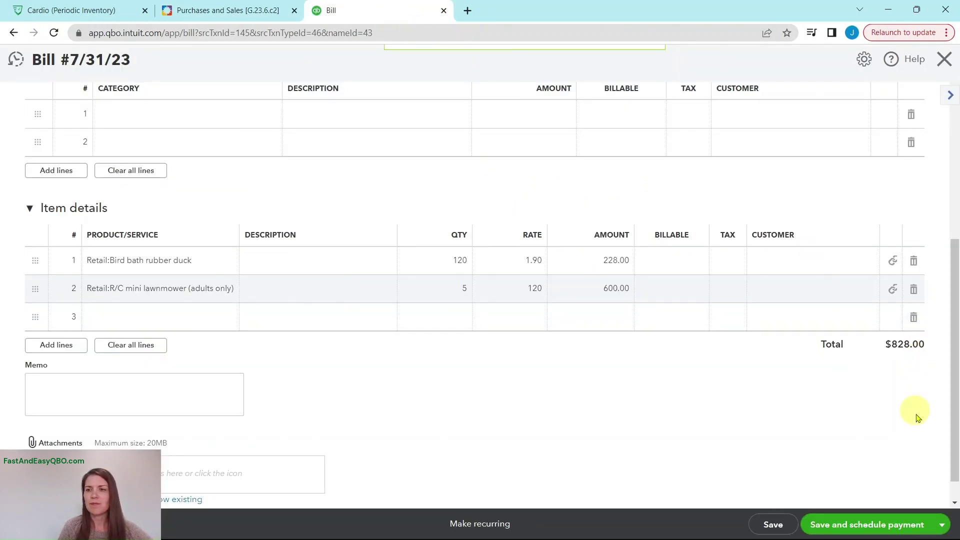
pyautogui.click(943, 526)
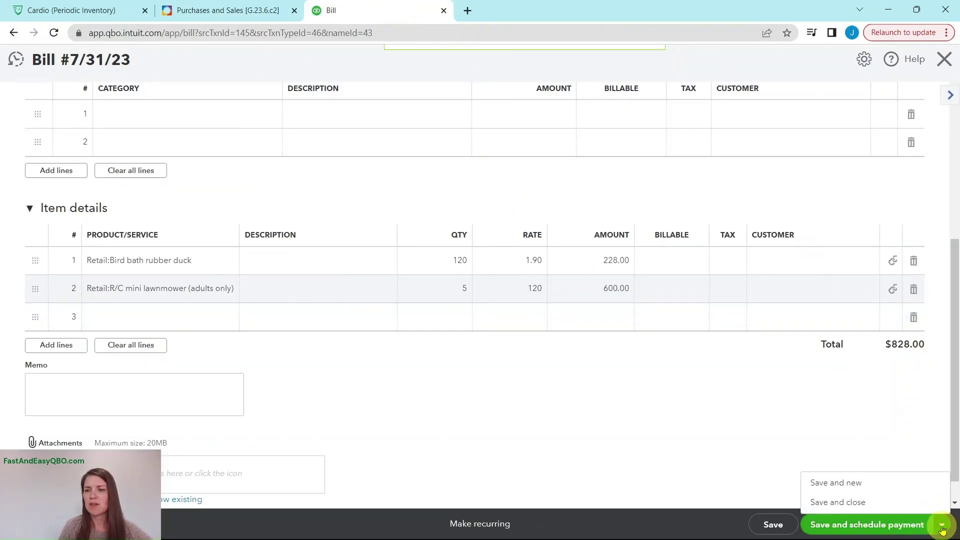
pyautogui.click(838, 503)
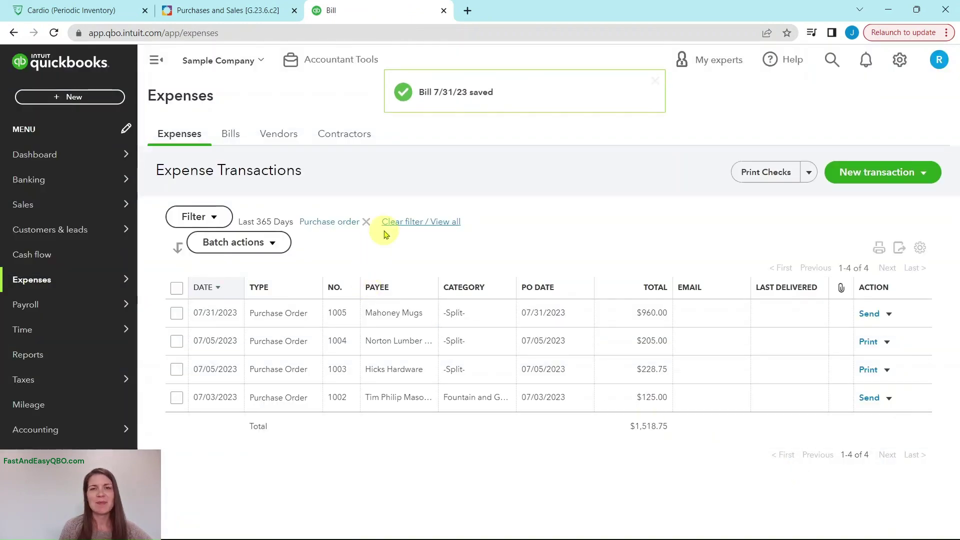
# Open the lesson's Sales Summary Step 1, which records the market sales via +New > Sales Receipt
pyautogui.click(226, 10)
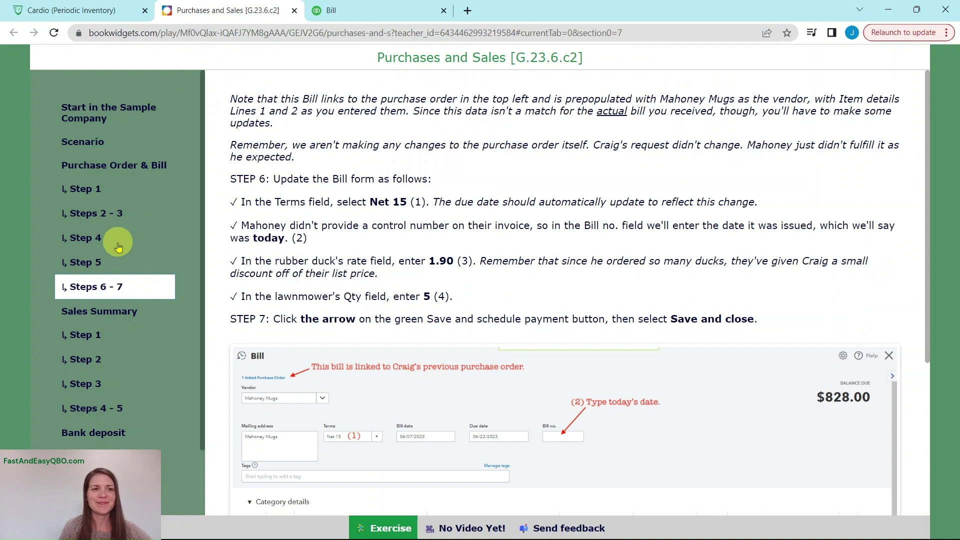
pyautogui.click(81, 312)
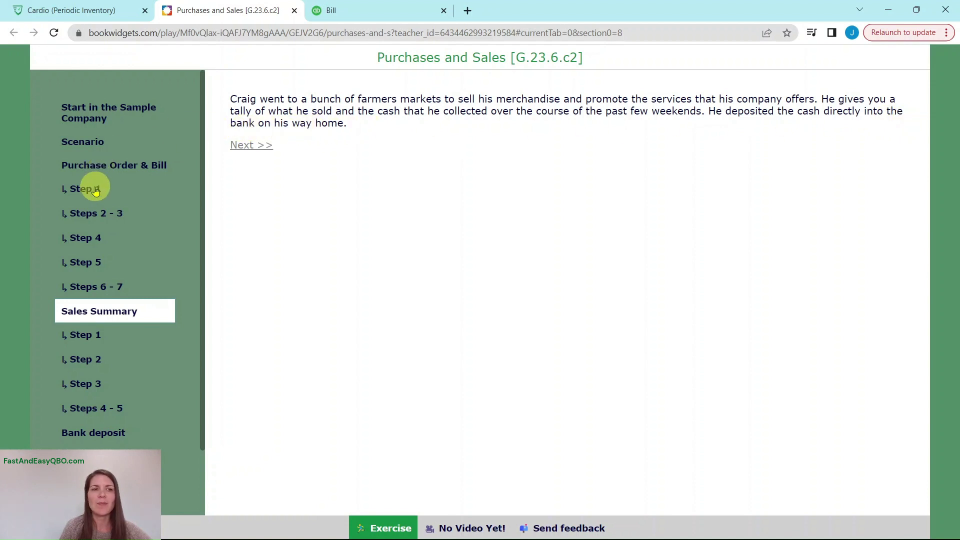
pyautogui.scroll(-2, 96, 197)
pyautogui.click(83, 259)
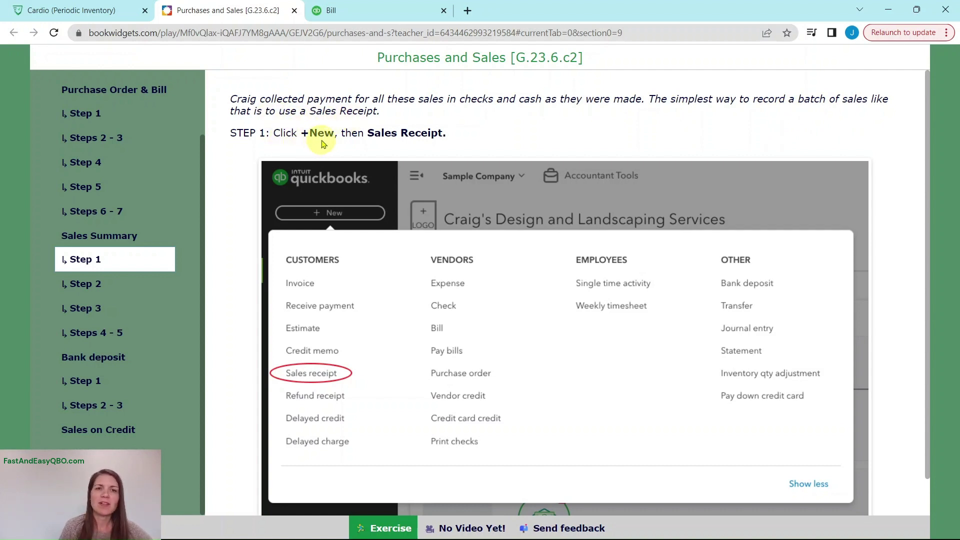
# Start a new sales receipt from the + New menu in QuickBooks
pyautogui.click(399, 11)
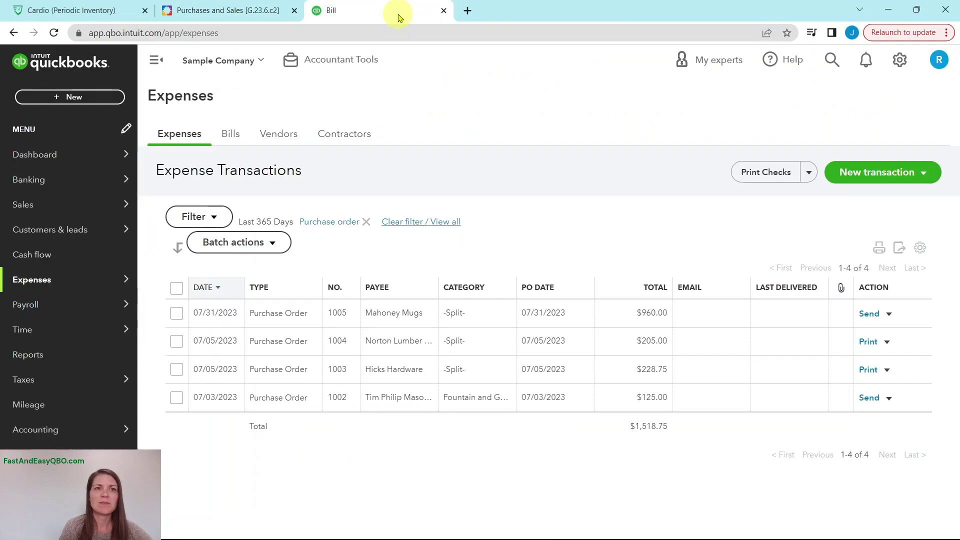
pyautogui.click(70, 97)
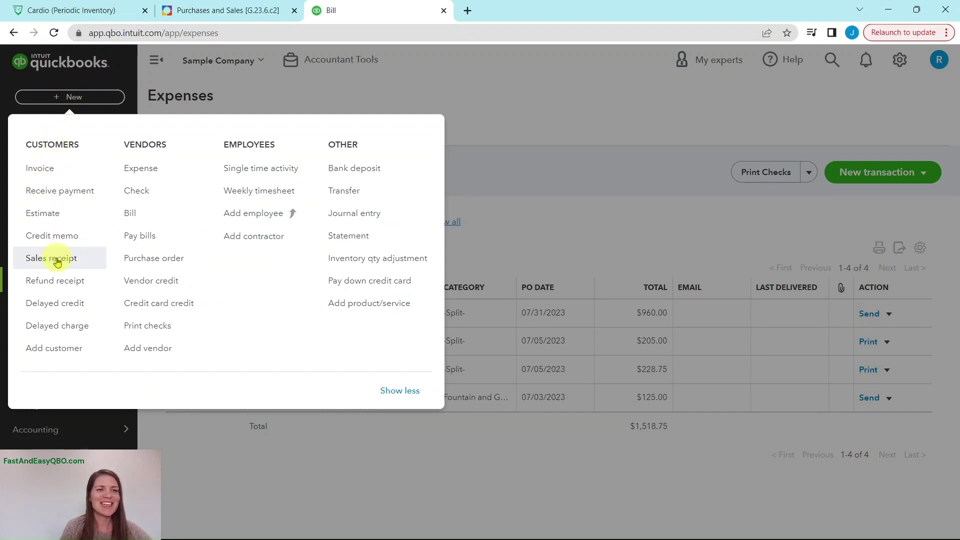
pyautogui.click(57, 261)
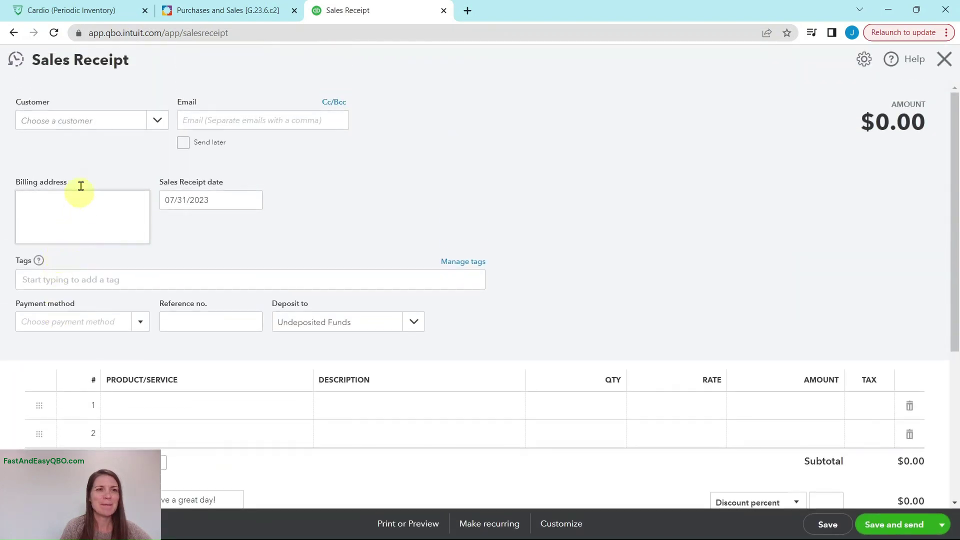
# Check lesson Step 2, then choose + Add new in the receipt's Customer list
pyautogui.click(195, 10)
pyautogui.click(92, 289)
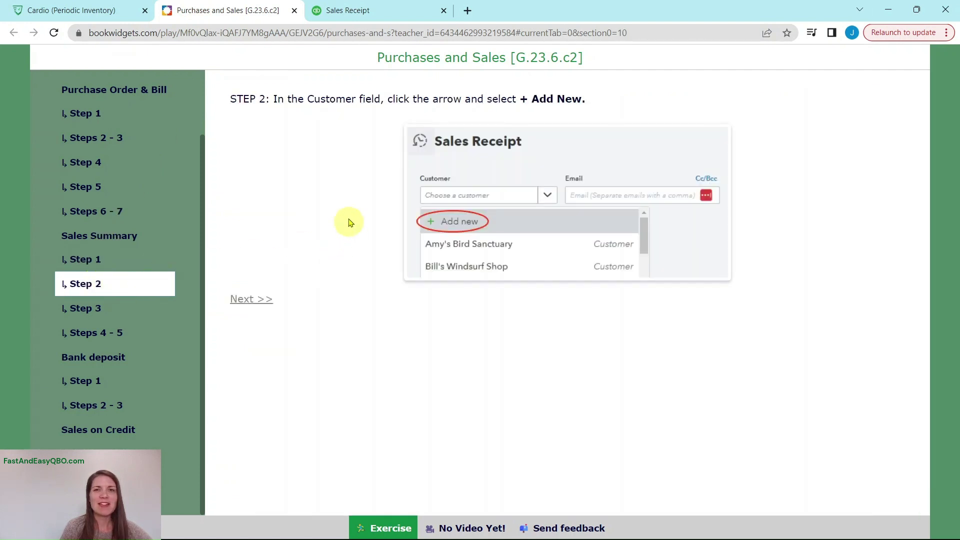
pyautogui.click(349, 13)
pyautogui.click(52, 122)
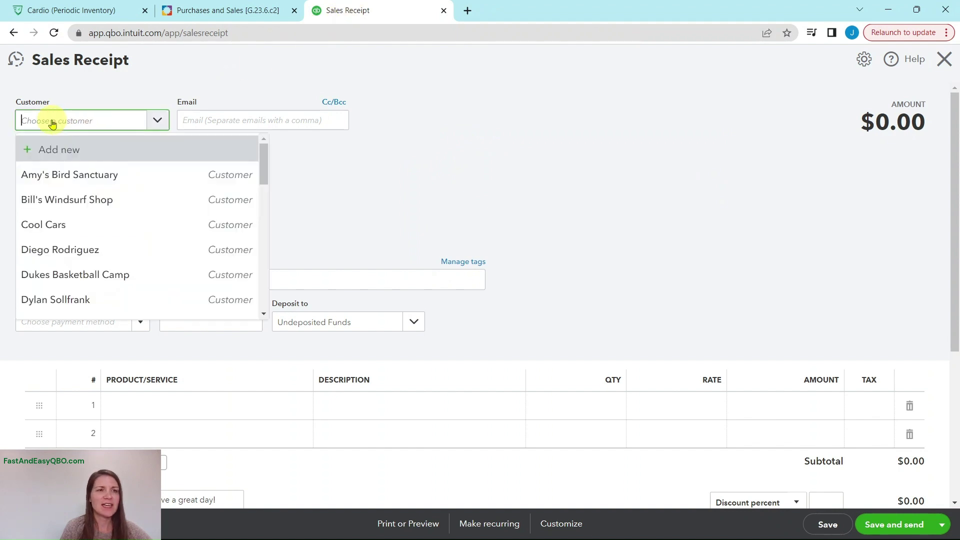
pyautogui.click(34, 153)
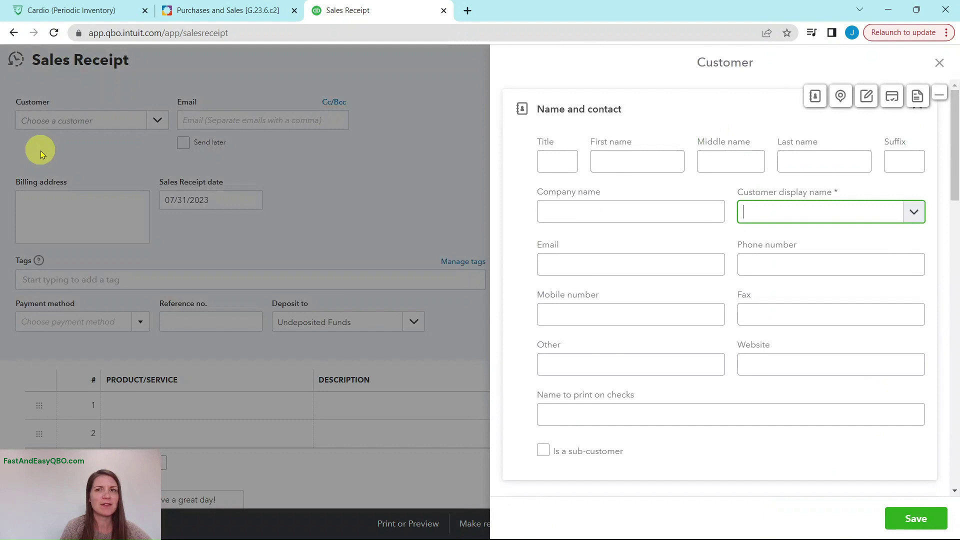
# Following lesson Step 3, name the new customer 'Market Customers' and save it onto the receipt
pyautogui.click(191, 10)
pyautogui.click(83, 308)
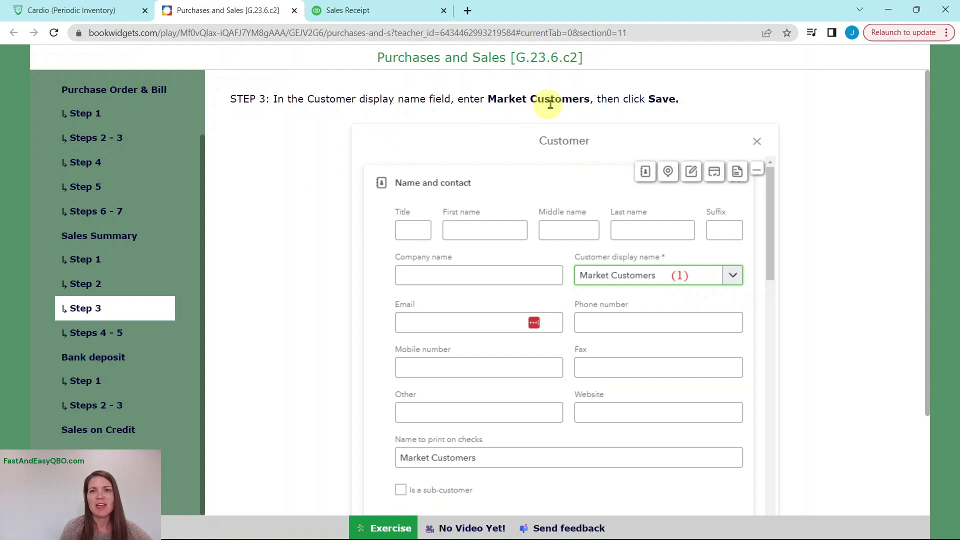
pyautogui.click(401, 17)
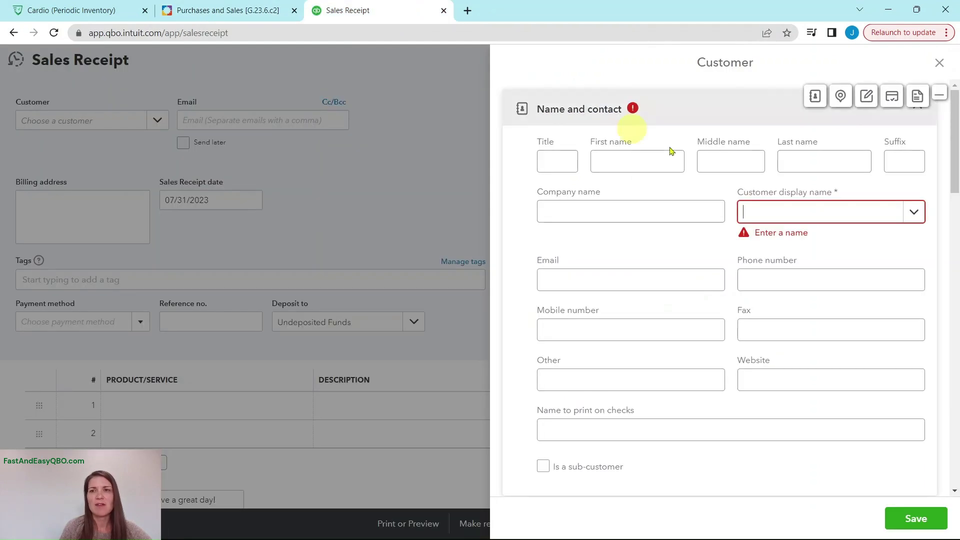
pyautogui.click(789, 221)
pyautogui.write('MArk')
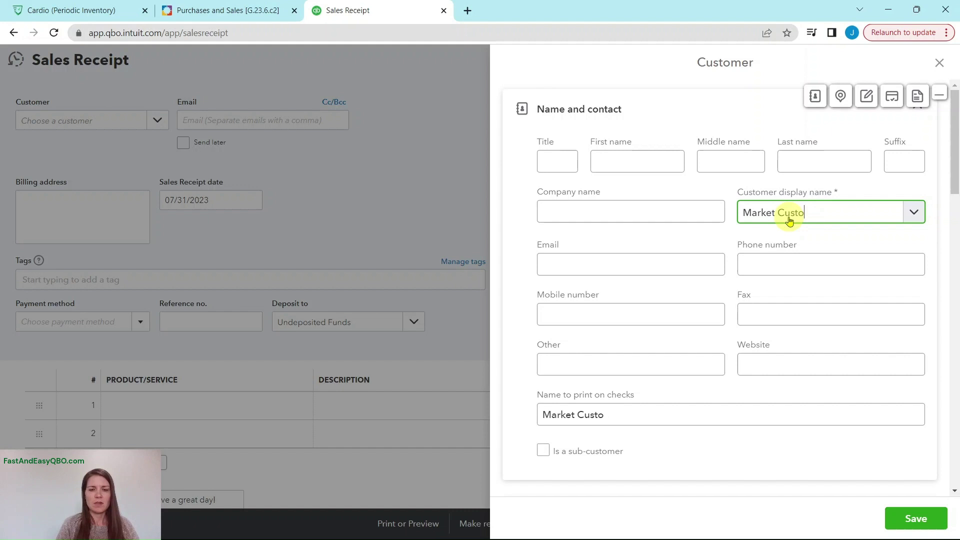
pyautogui.click(220, 10)
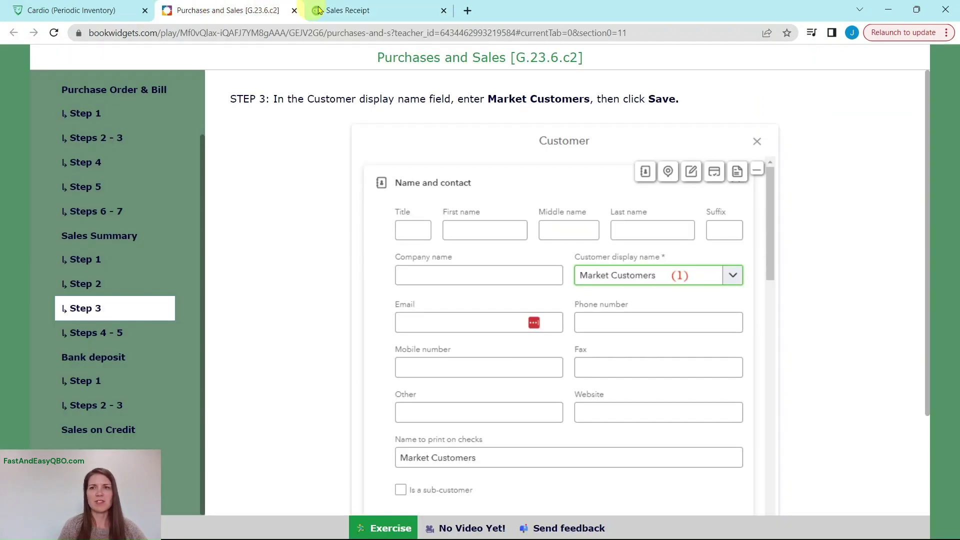
pyautogui.click(404, 12)
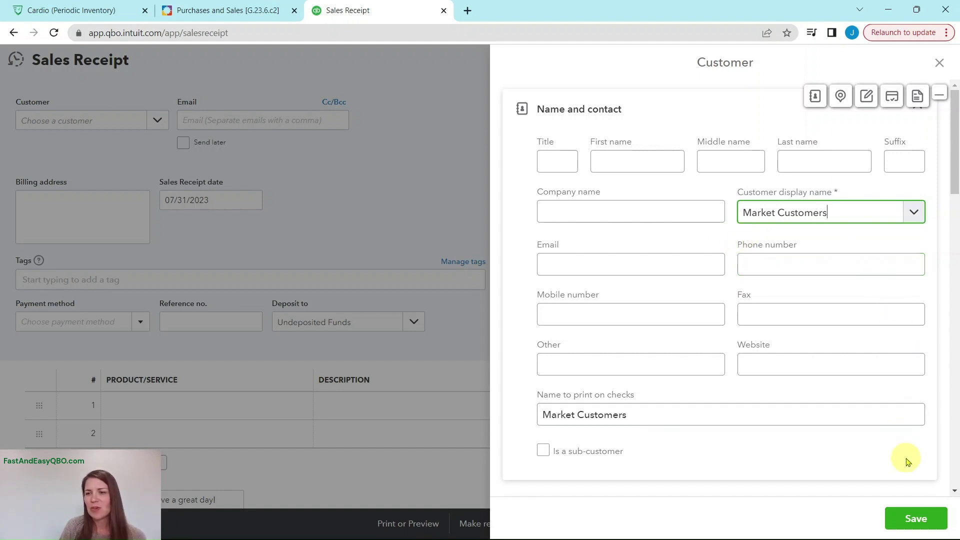
pyautogui.click(916, 519)
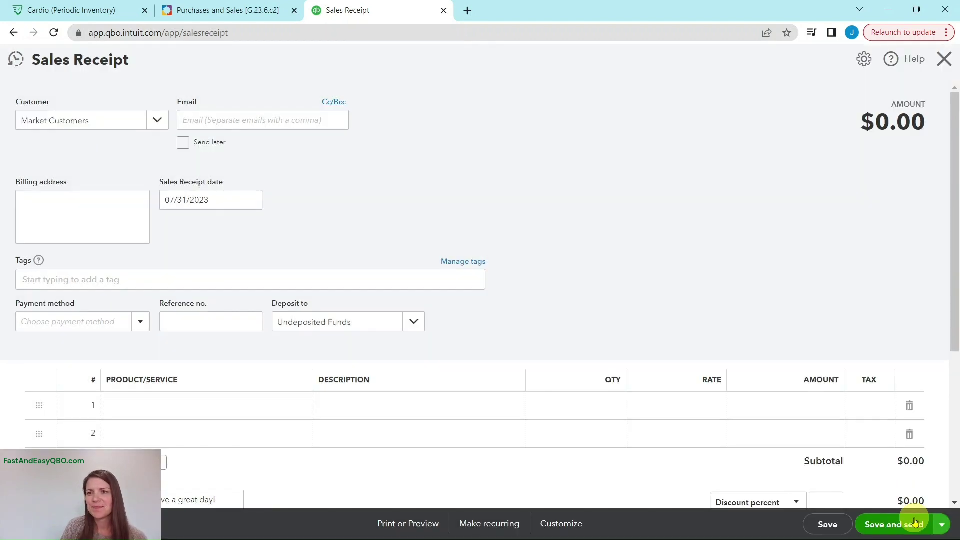
# Per lesson Steps 4–5, set the receipt's payment method to Cash, depositing to Undeposited Funds
pyautogui.click(245, 11)
pyautogui.click(100, 334)
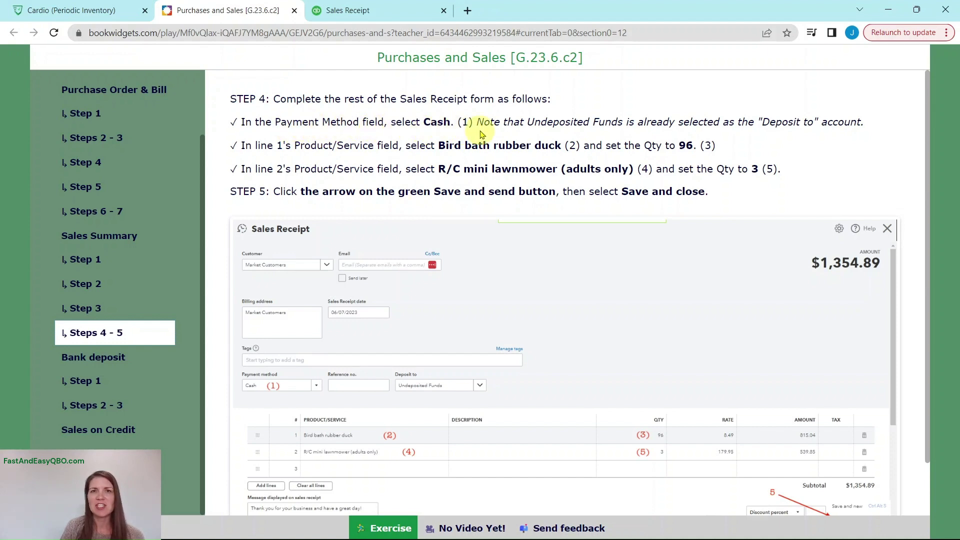
pyautogui.click(360, 11)
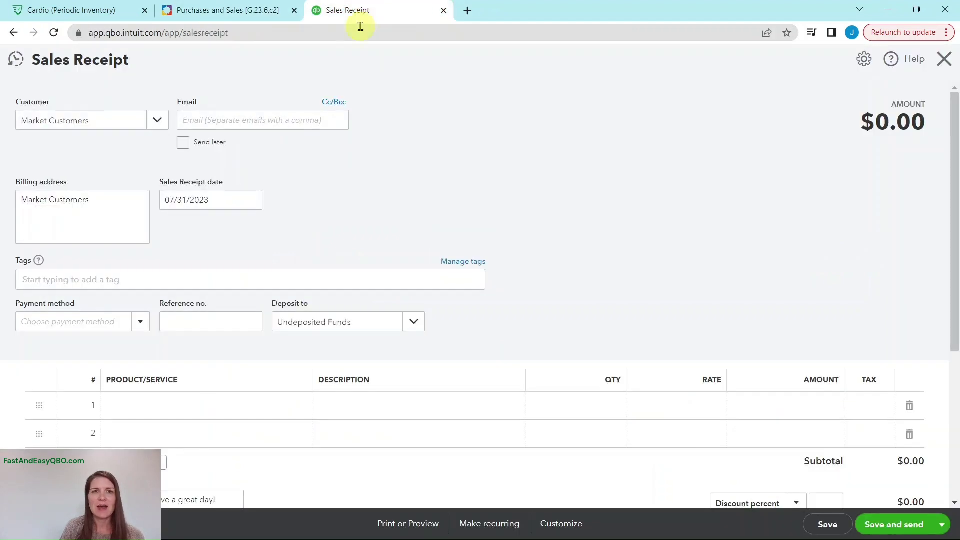
pyautogui.click(131, 324)
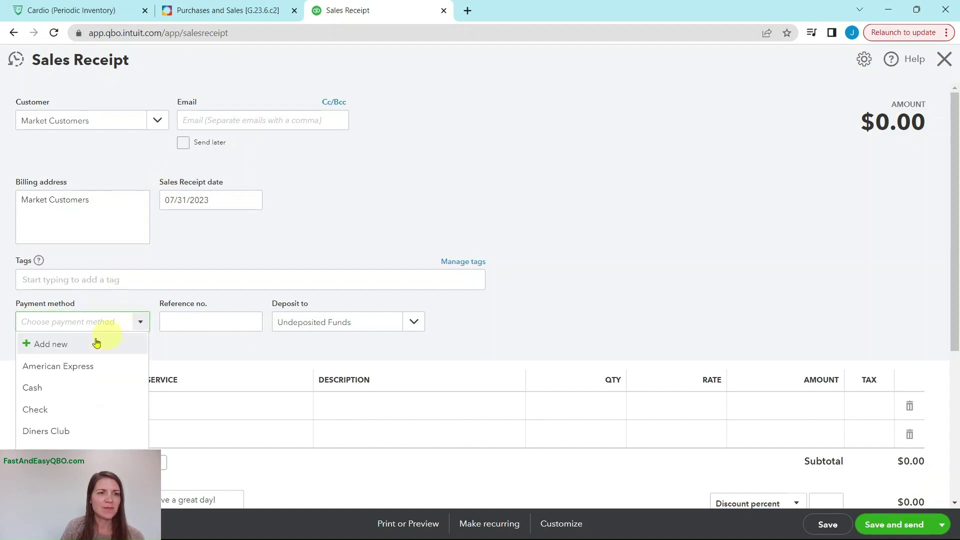
pyautogui.click(37, 388)
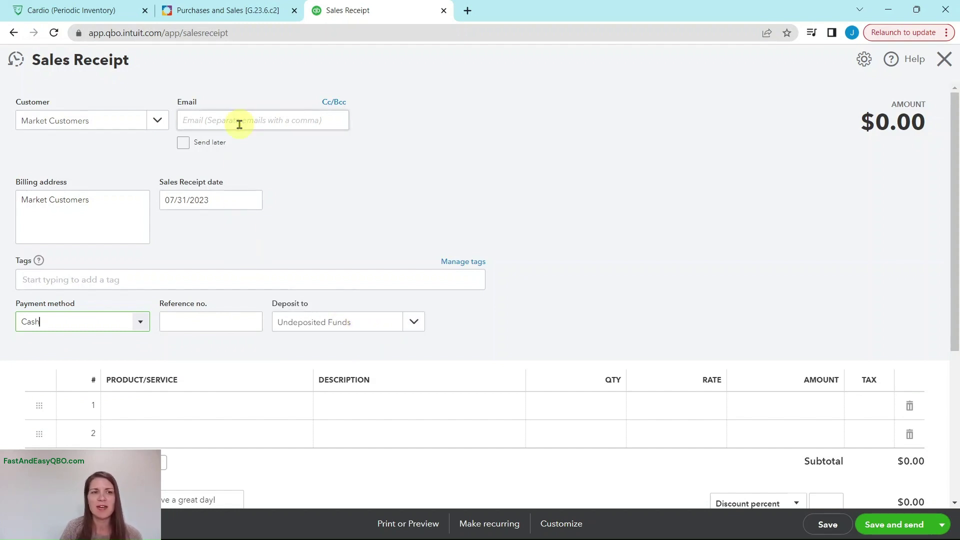
pyautogui.click(232, 19)
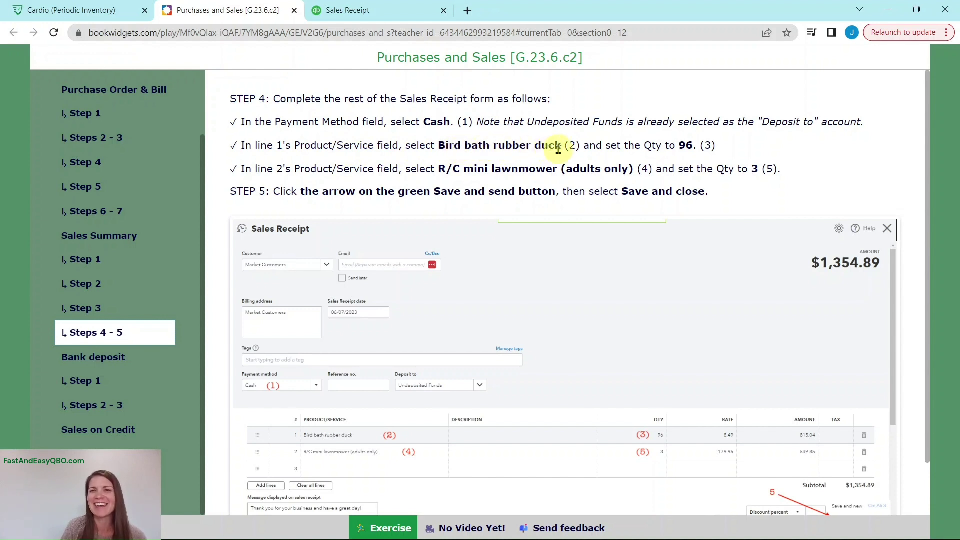
pyautogui.click(394, 13)
# Add 96 Bird bath rubber ducks at 8.49 as line 1, totalling $815.04
pyautogui.scroll(-4, 422, 208)
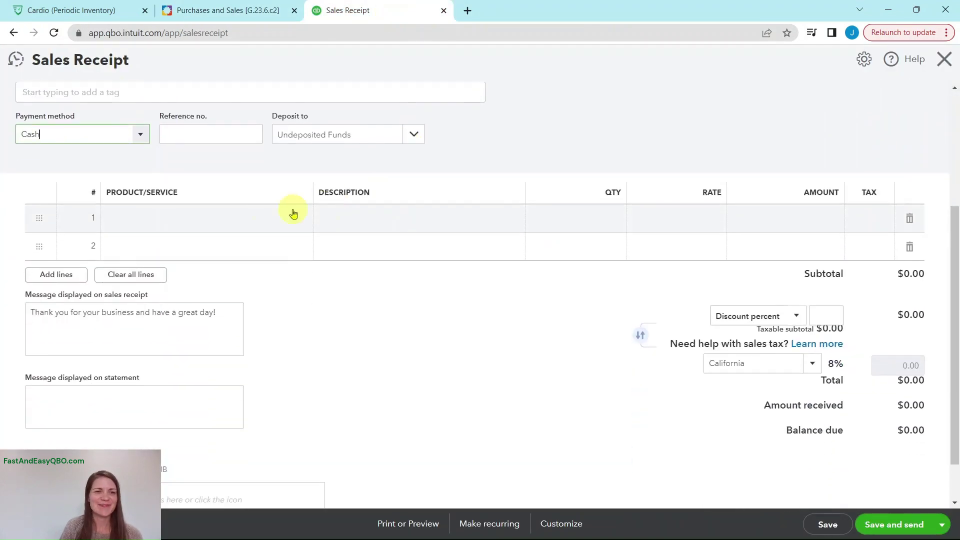
pyautogui.click(145, 223)
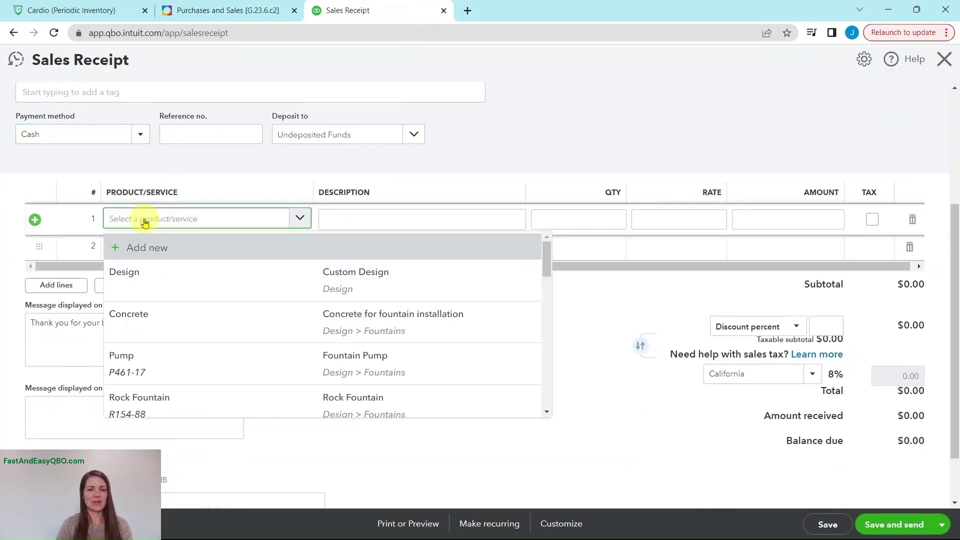
pyautogui.write('bird bath')
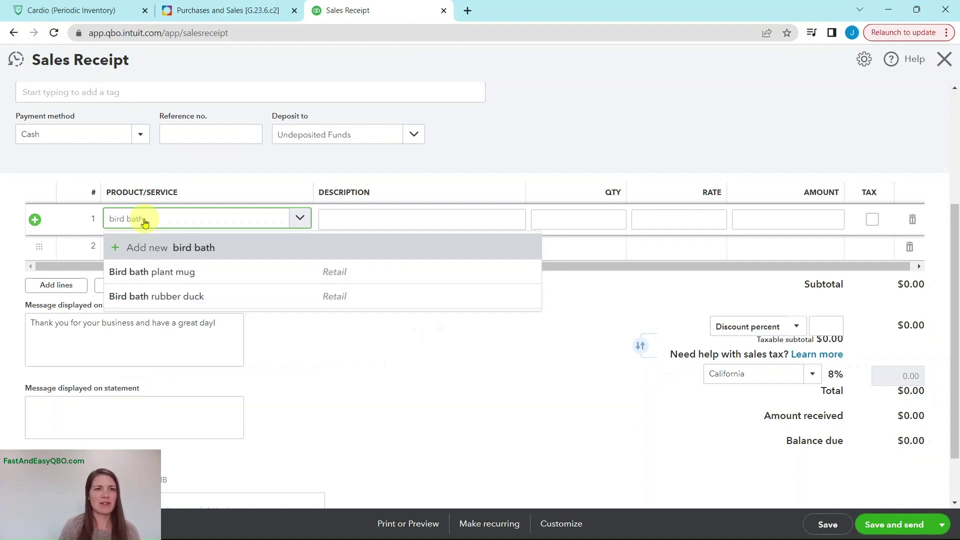
pyautogui.click(162, 297)
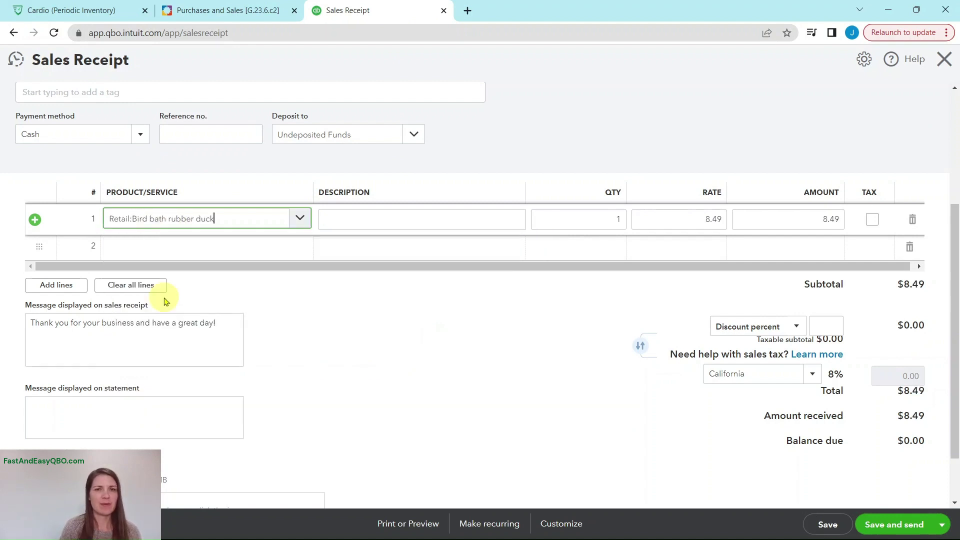
pyautogui.click(619, 219)
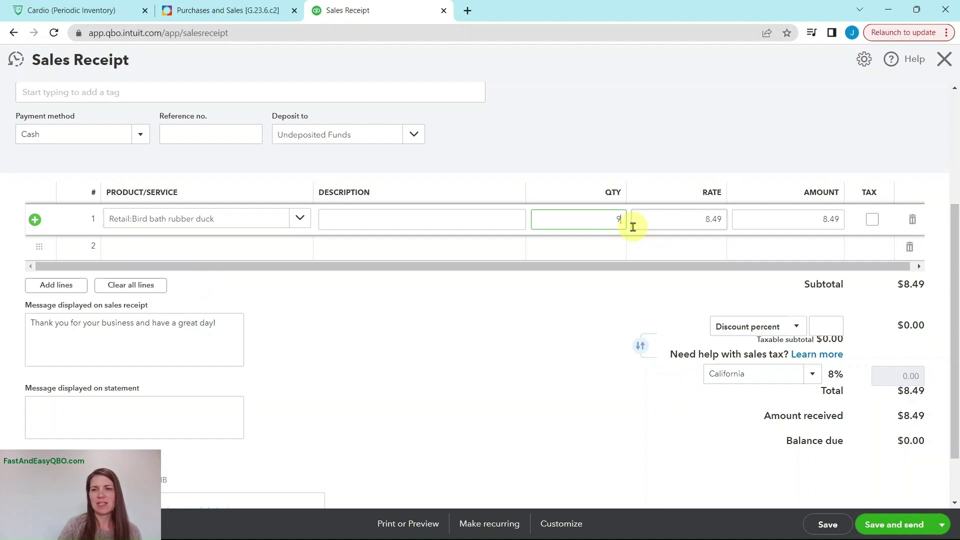
pyautogui.press('Tab')
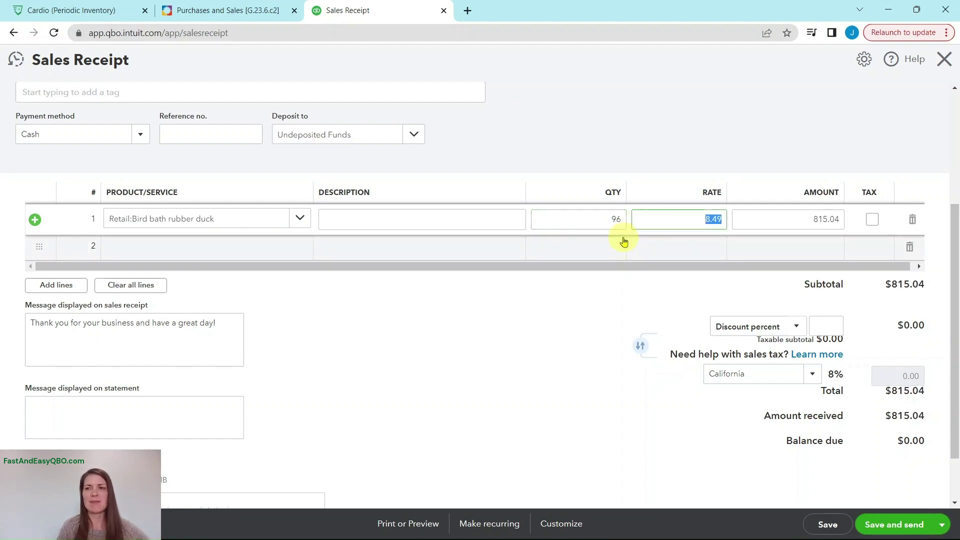
pyautogui.click(229, 11)
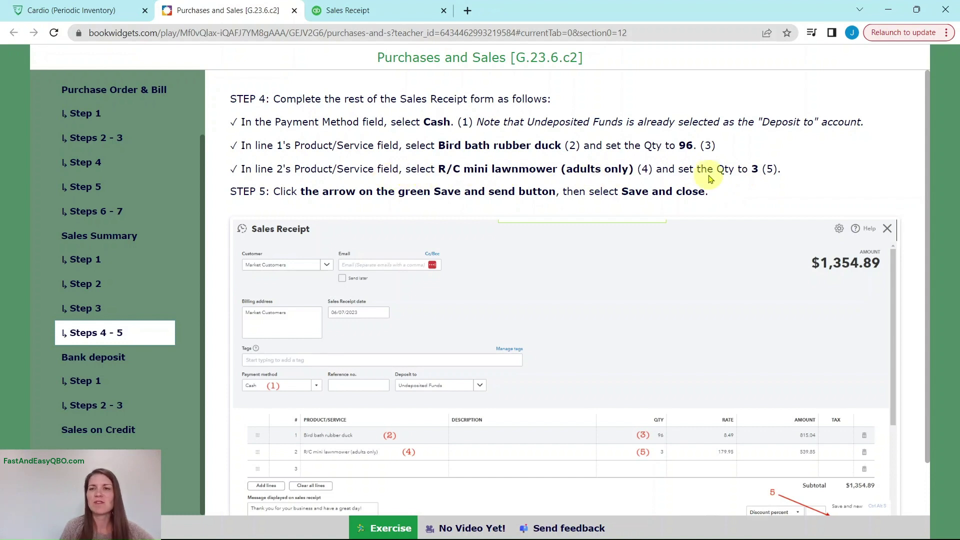
# Add 3 R/C mini lawnmowers (adults only) at 179.95 as line 2, for $539.85
pyautogui.click(393, 14)
pyautogui.click(178, 250)
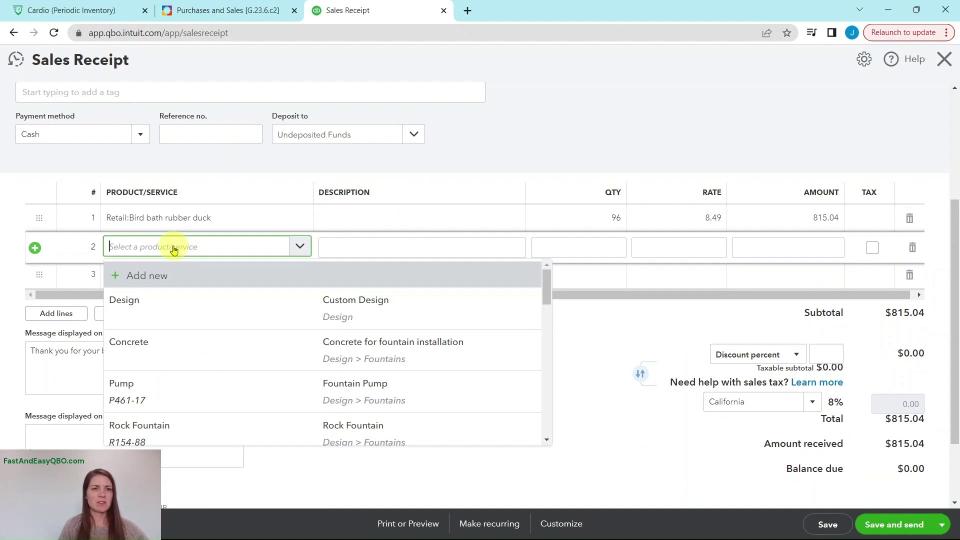
pyautogui.write('mini')
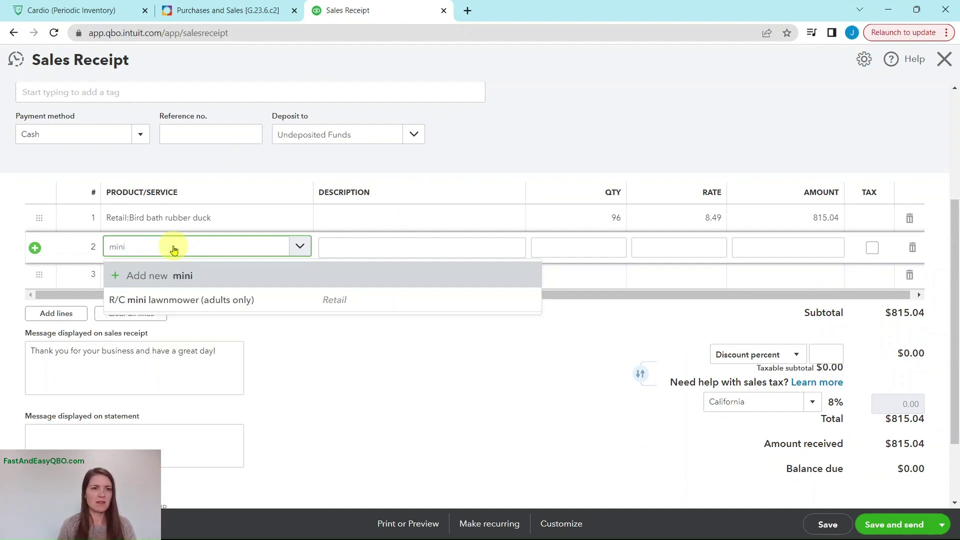
pyautogui.click(171, 298)
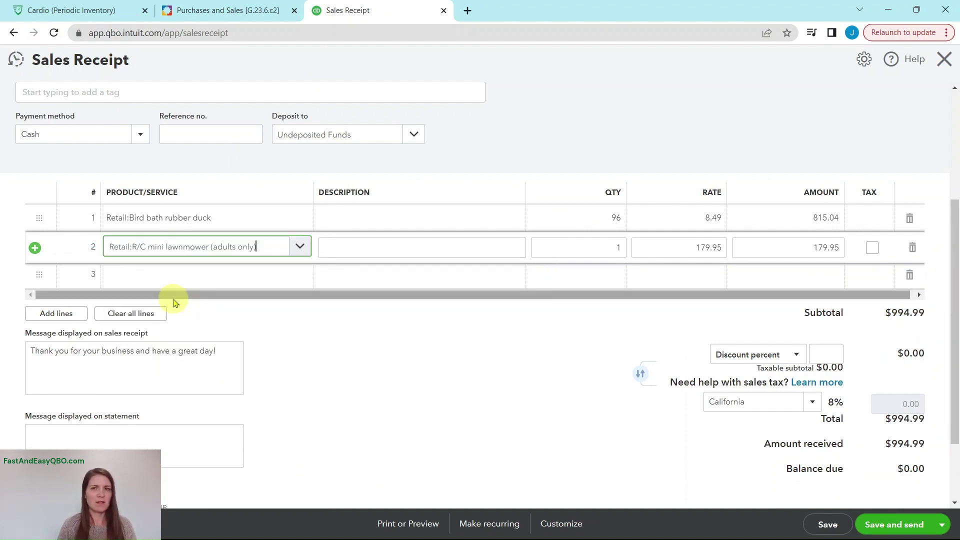
pyautogui.click(600, 248)
pyautogui.click(224, 15)
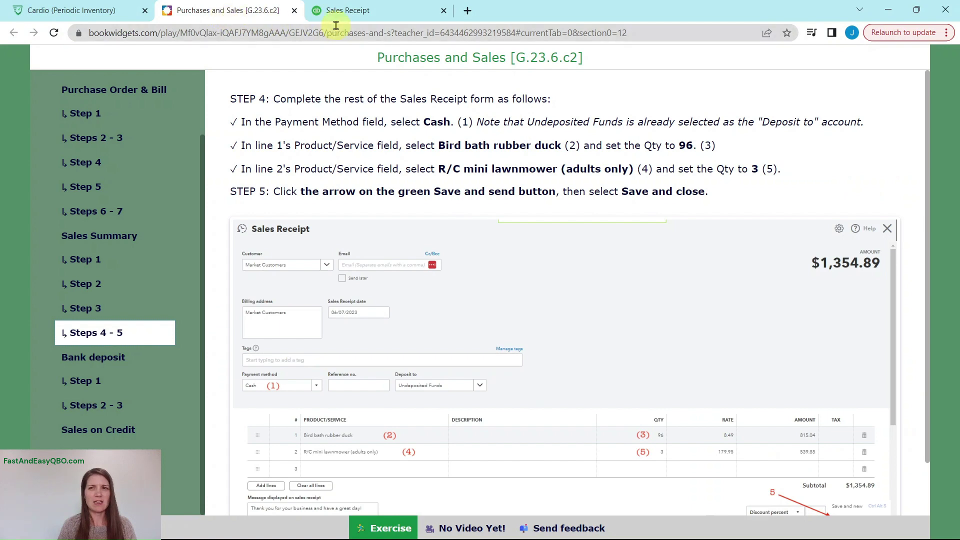
pyautogui.click(353, 15)
pyautogui.click(614, 241)
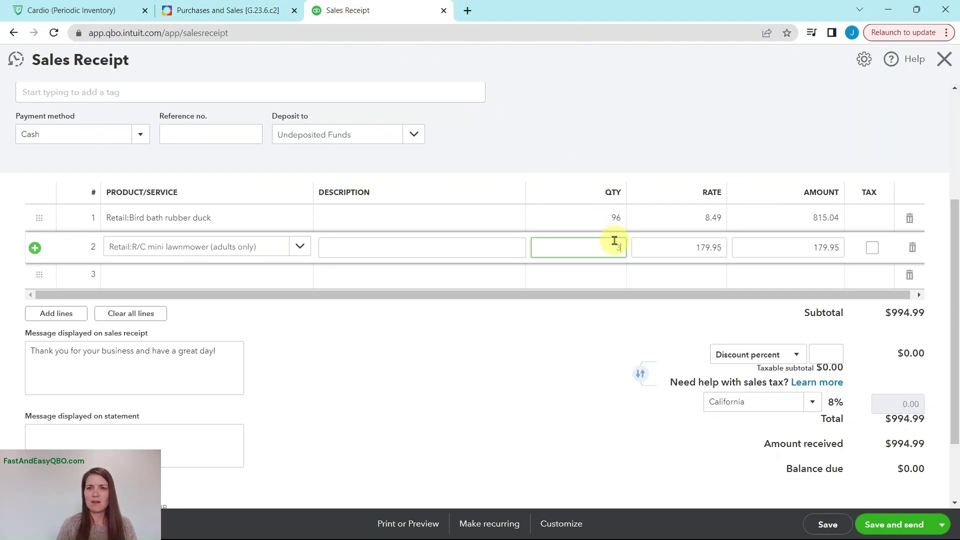
pyautogui.write('3')
pyautogui.press('Tab')
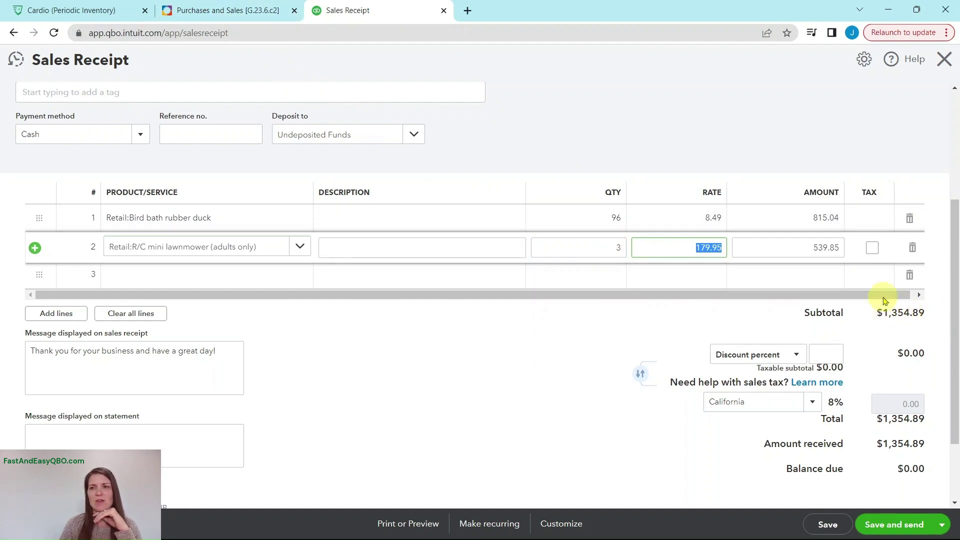
pyautogui.click(254, 12)
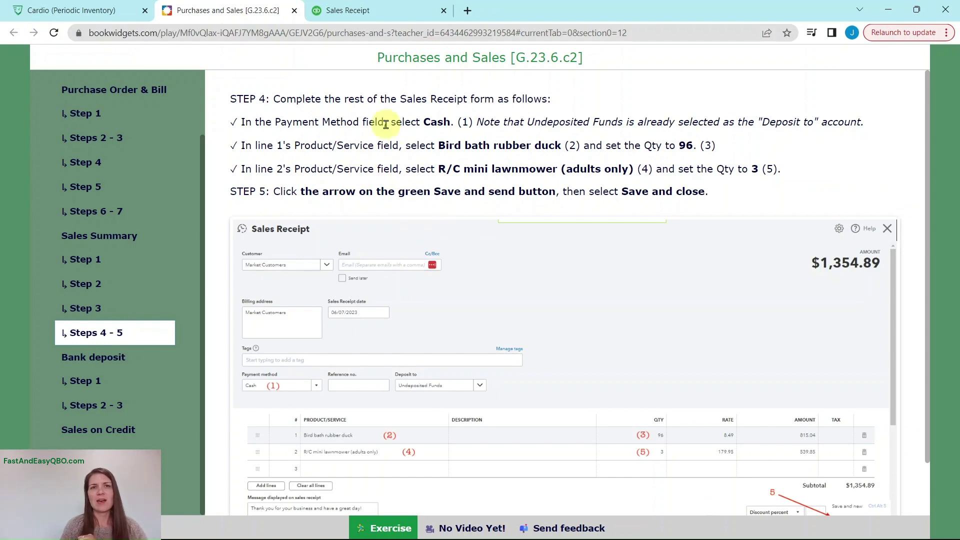
# Use Save and close on the $1,354.89 receipt, then open the lesson's Bank deposit section
pyautogui.click(367, 18)
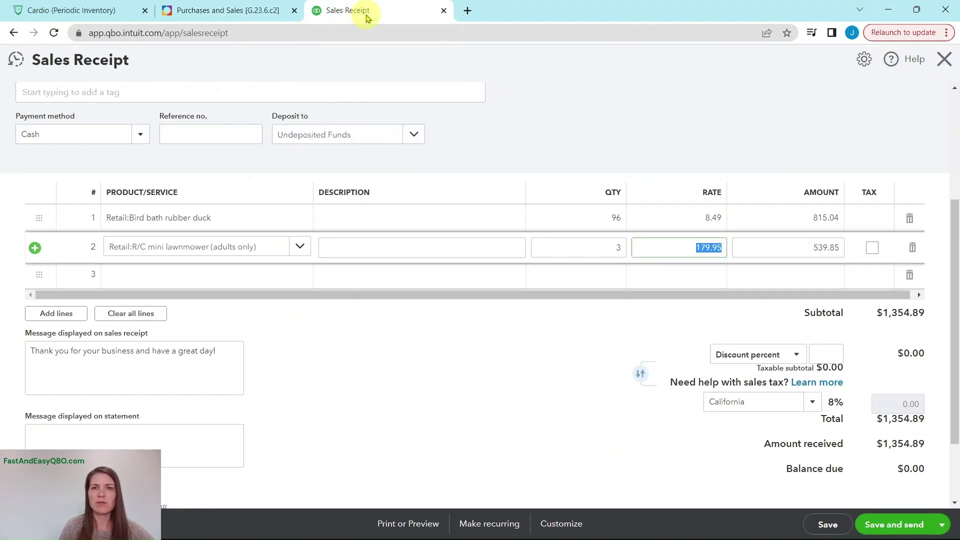
pyautogui.click(941, 522)
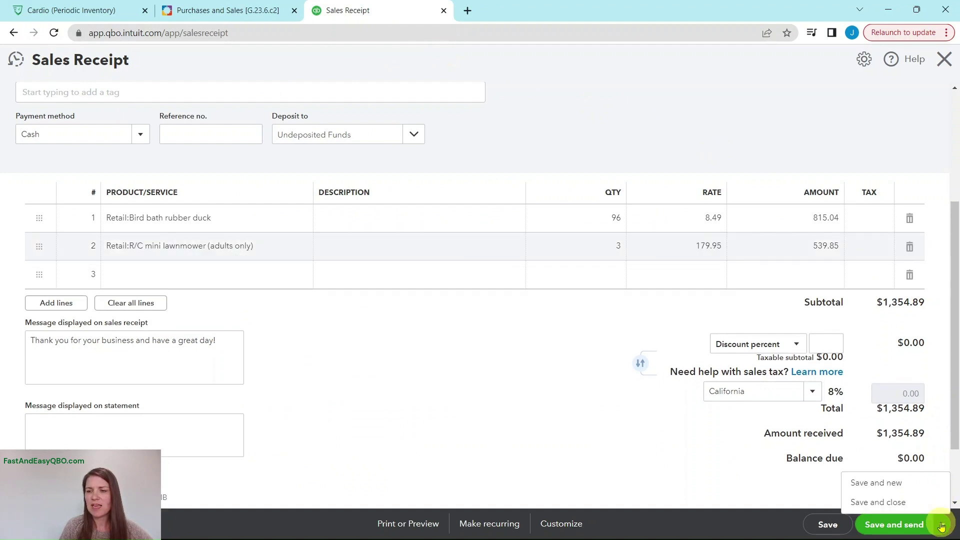
pyautogui.click(871, 504)
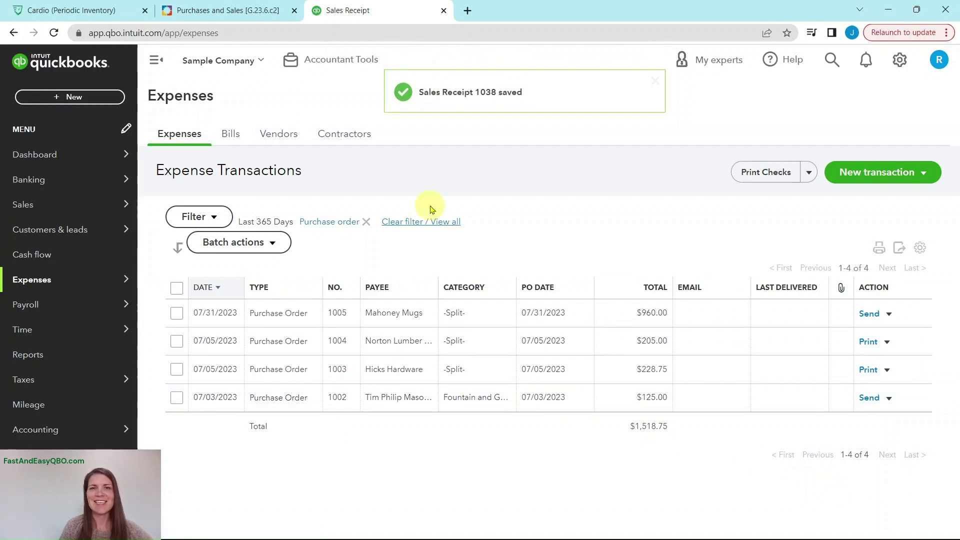
pyautogui.click(227, 10)
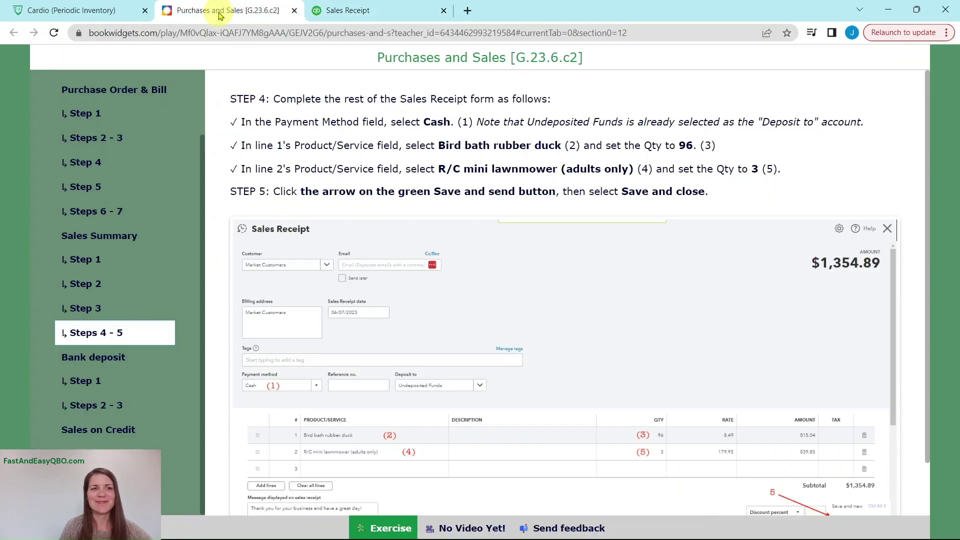
pyautogui.click(87, 359)
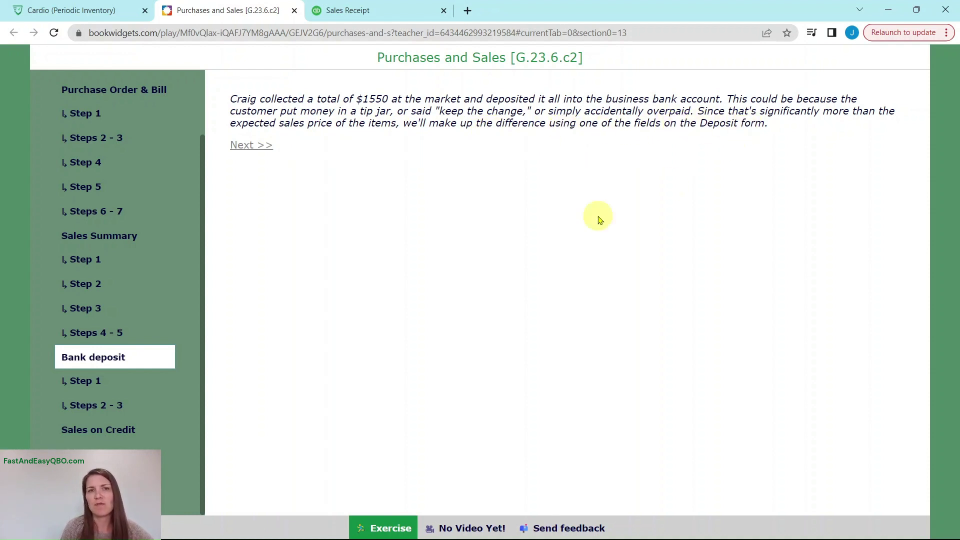
# Read Bank deposit Step 1, start a new QuickBooks bank deposit, then show lesson Steps 2–3
pyautogui.click(86, 382)
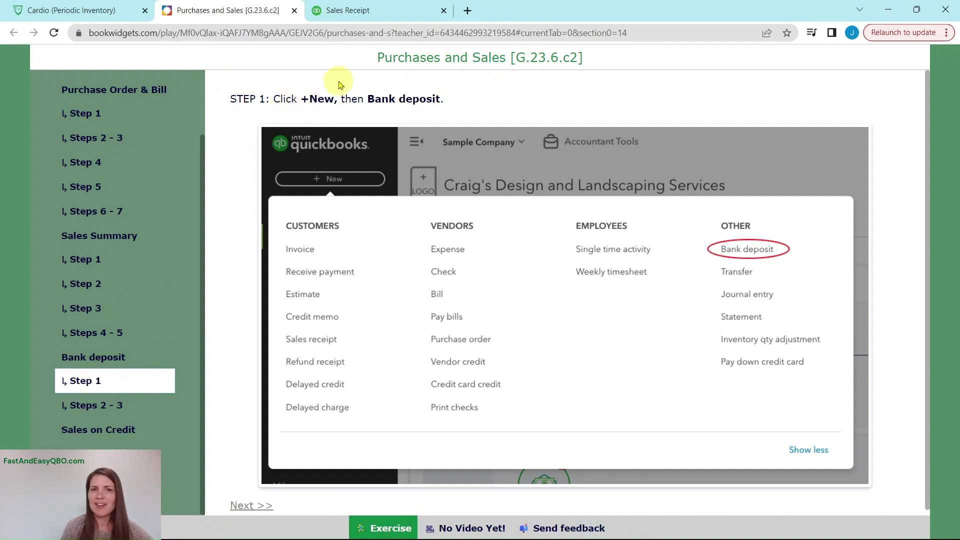
pyautogui.click(365, 15)
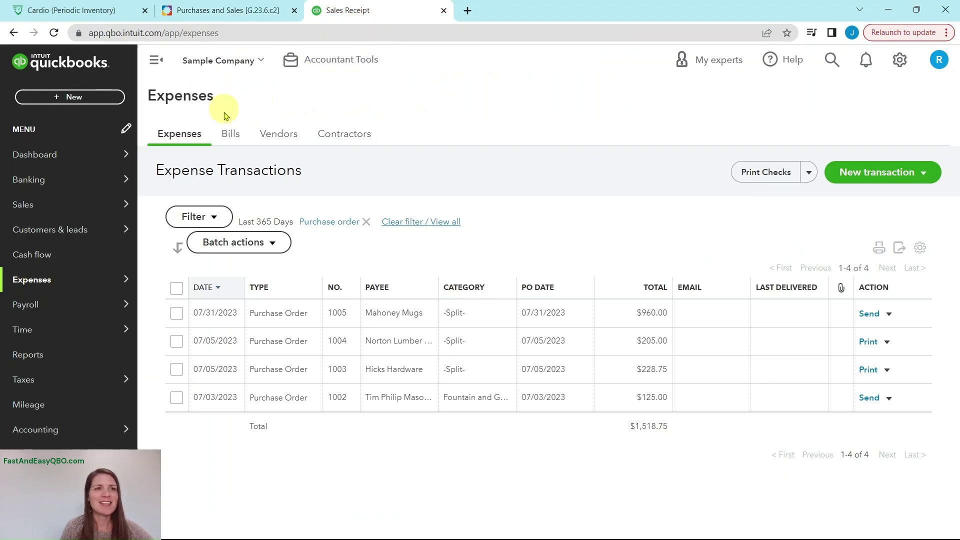
pyautogui.click(65, 98)
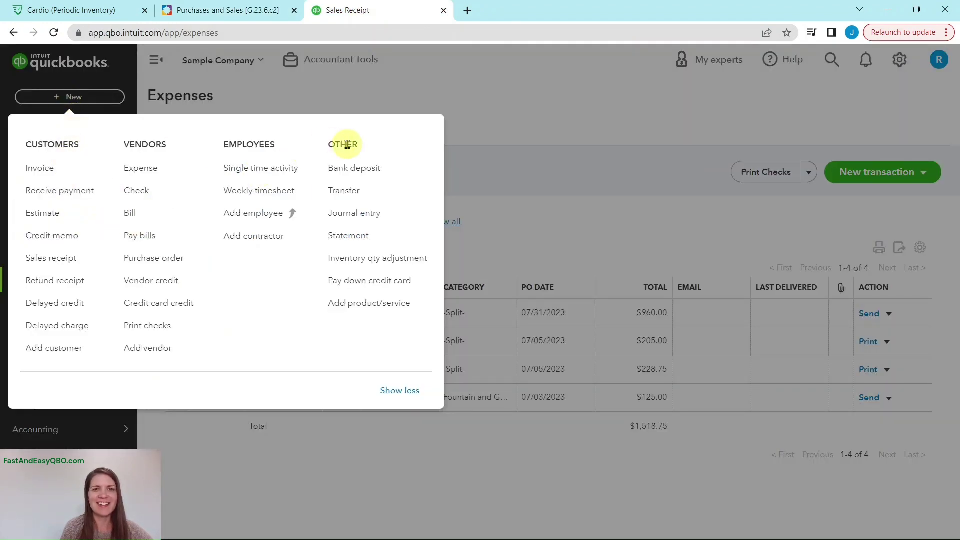
pyautogui.click(355, 170)
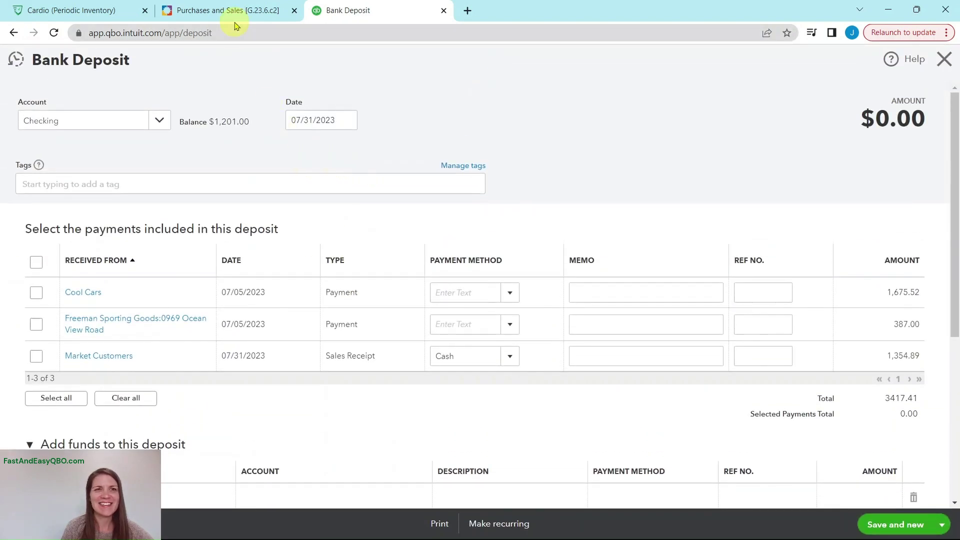
pyautogui.click(233, 15)
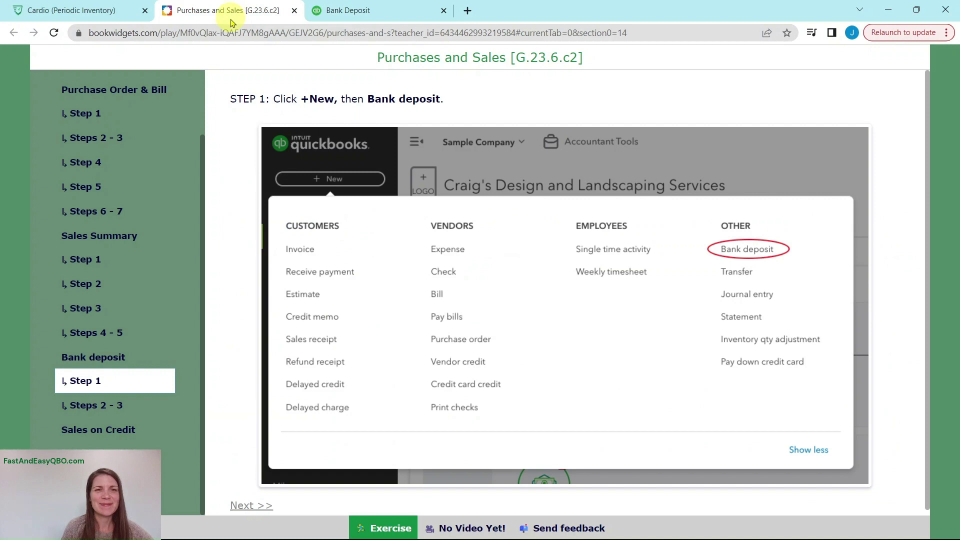
pyautogui.click(91, 406)
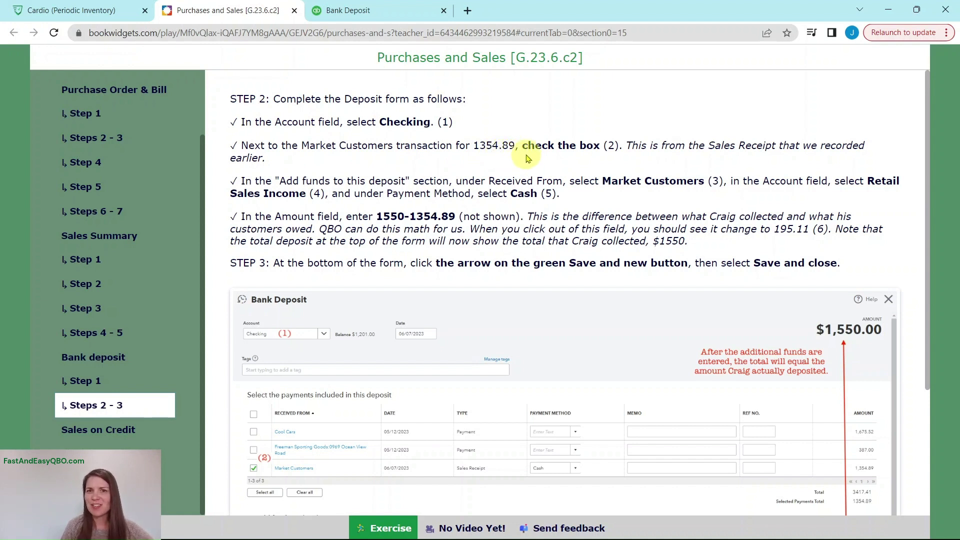
# Tick the Market Customers 1,354.89 sales receipt on the deposit form, then recheck the lesson
pyautogui.click(405, 14)
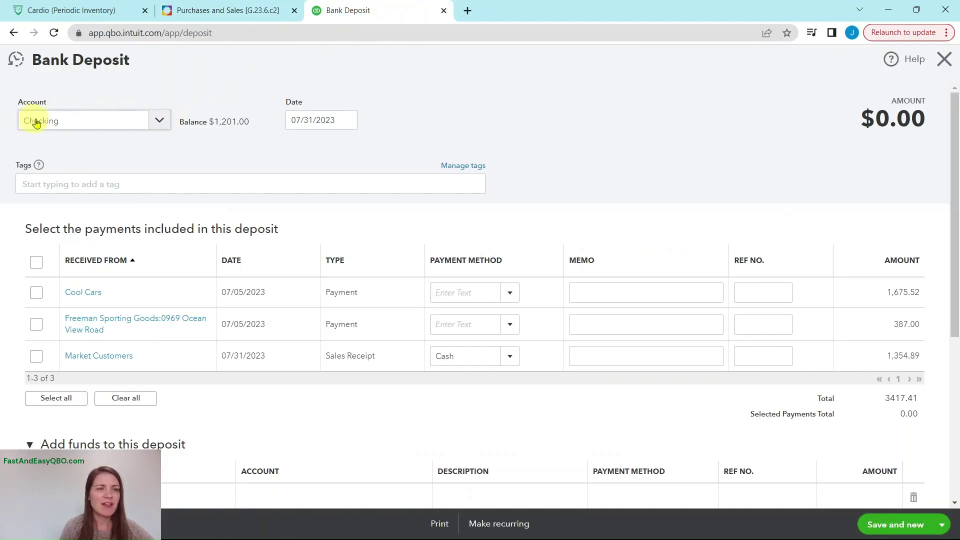
pyautogui.click(36, 358)
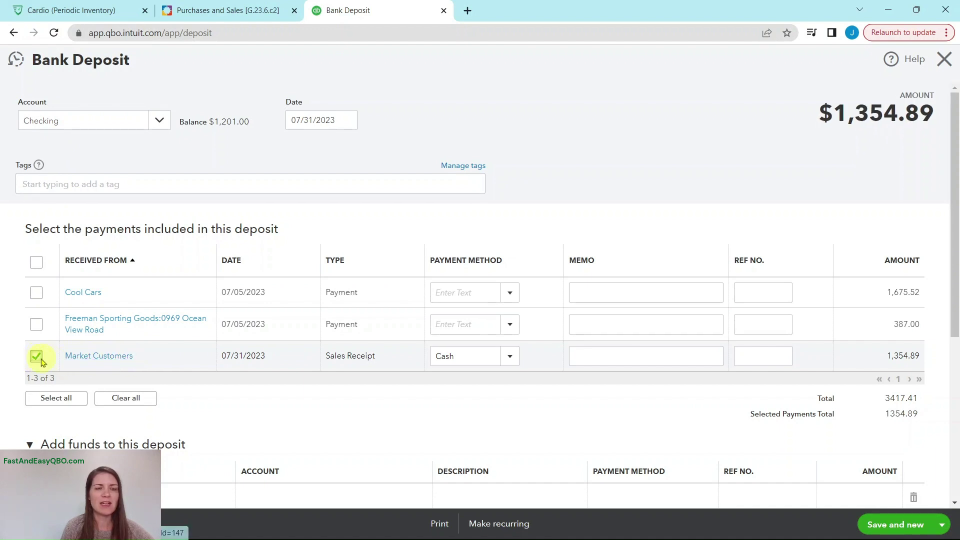
pyautogui.scroll(-1, 392, 379)
pyautogui.scroll(-4, 821, 213)
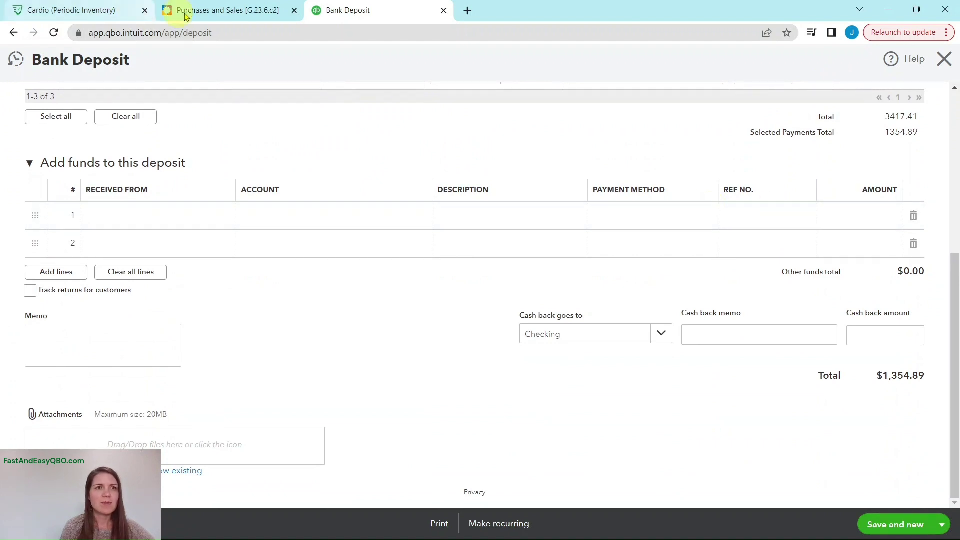
pyautogui.click(181, 11)
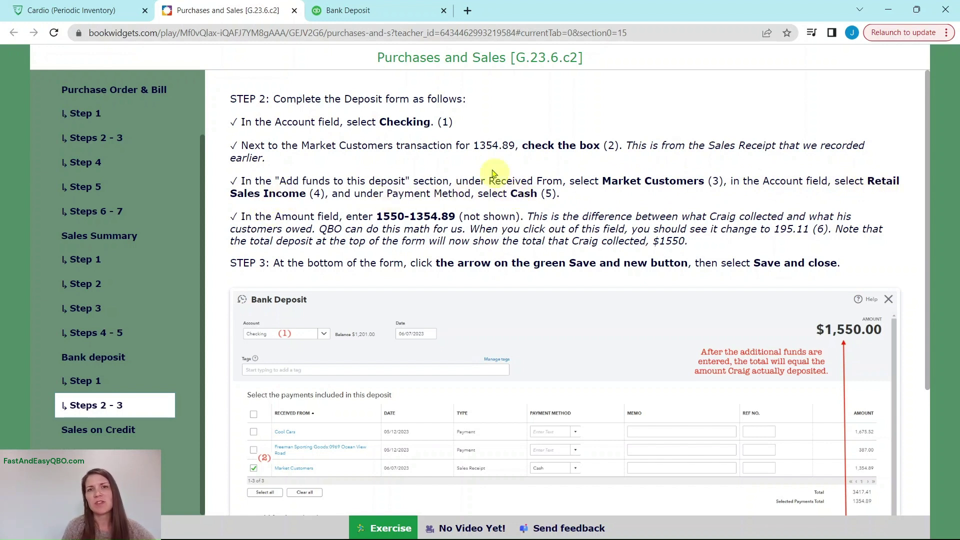
# Fill added-funds line 1 with Market Customers, the Retail Sales Income account and Cash payment
pyautogui.click(374, 12)
pyautogui.click(125, 216)
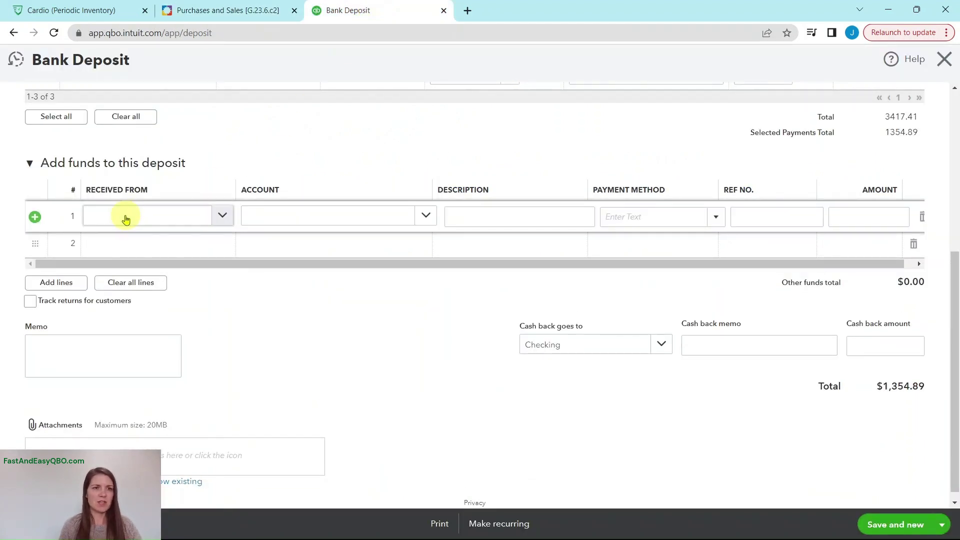
pyautogui.click(125, 218)
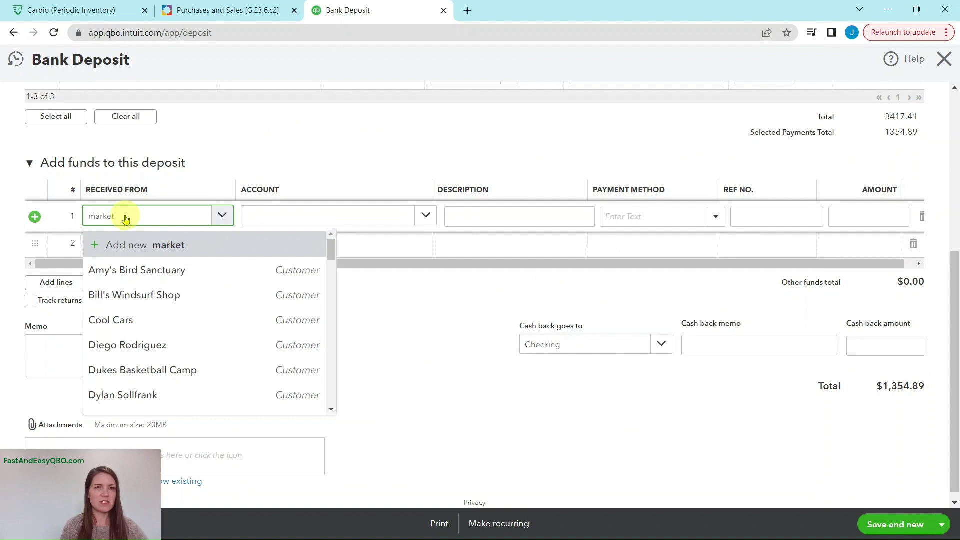
pyautogui.click(128, 270)
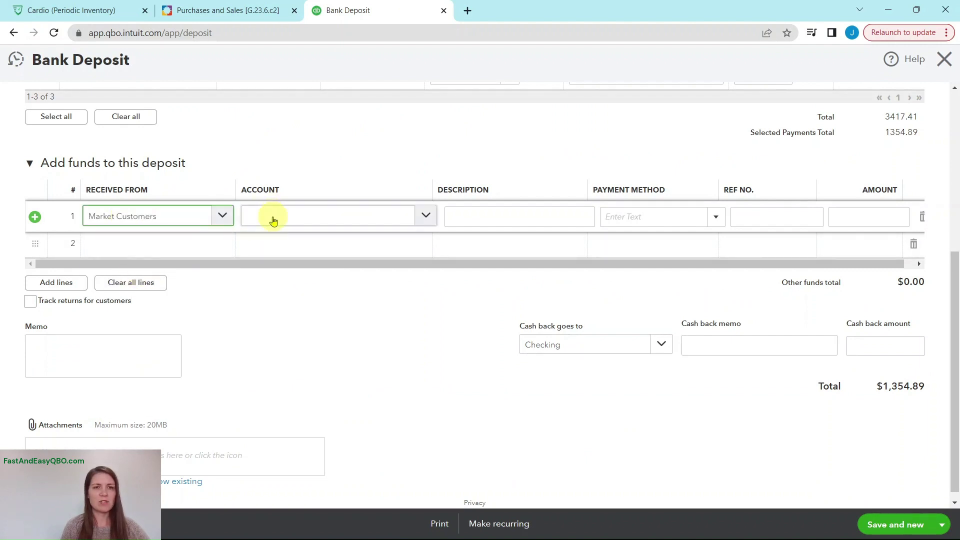
pyautogui.click(274, 221)
pyautogui.write('retail')
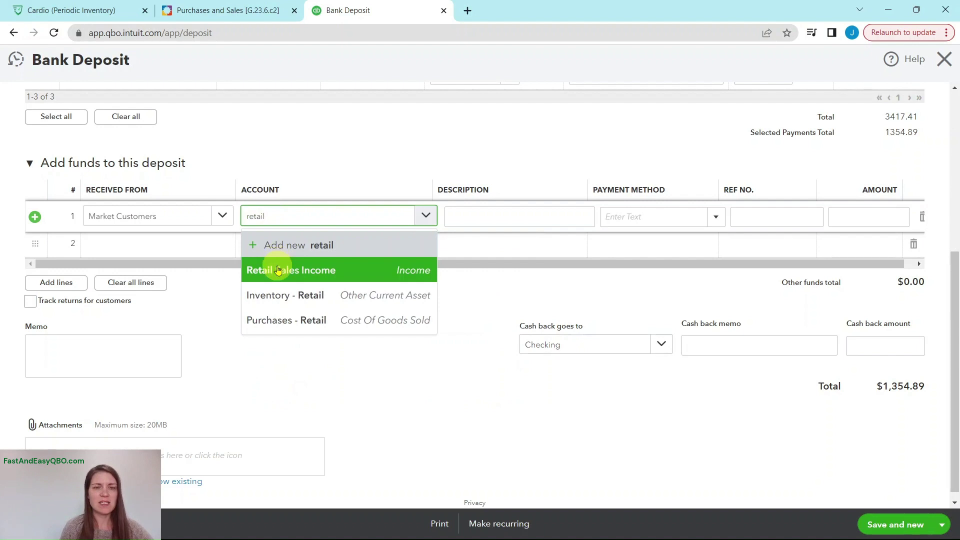
pyautogui.click(279, 271)
pyautogui.click(638, 224)
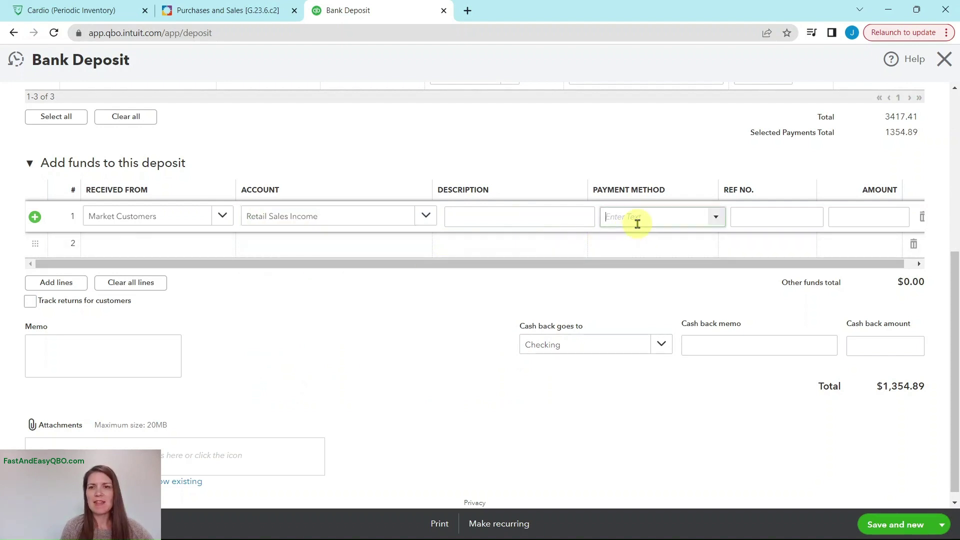
pyautogui.click(715, 217)
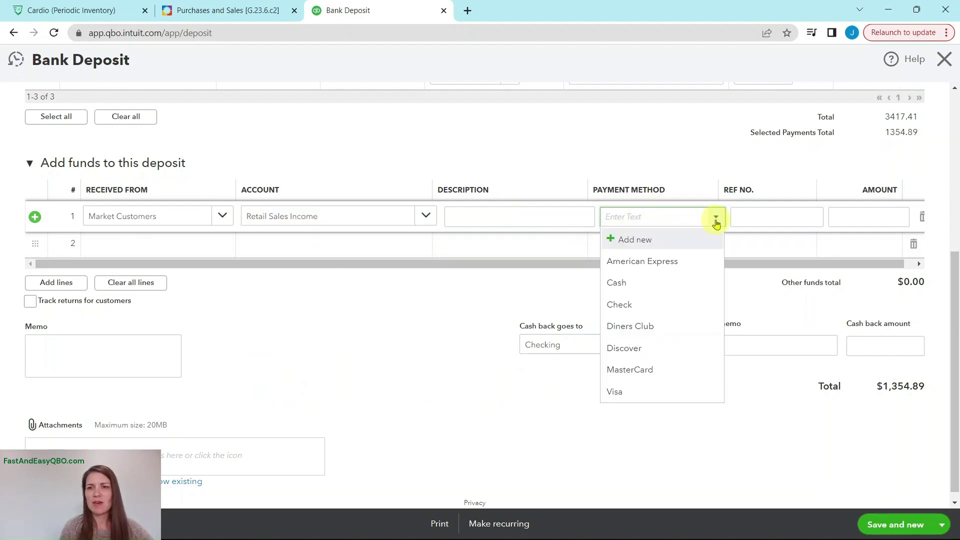
pyautogui.click(623, 284)
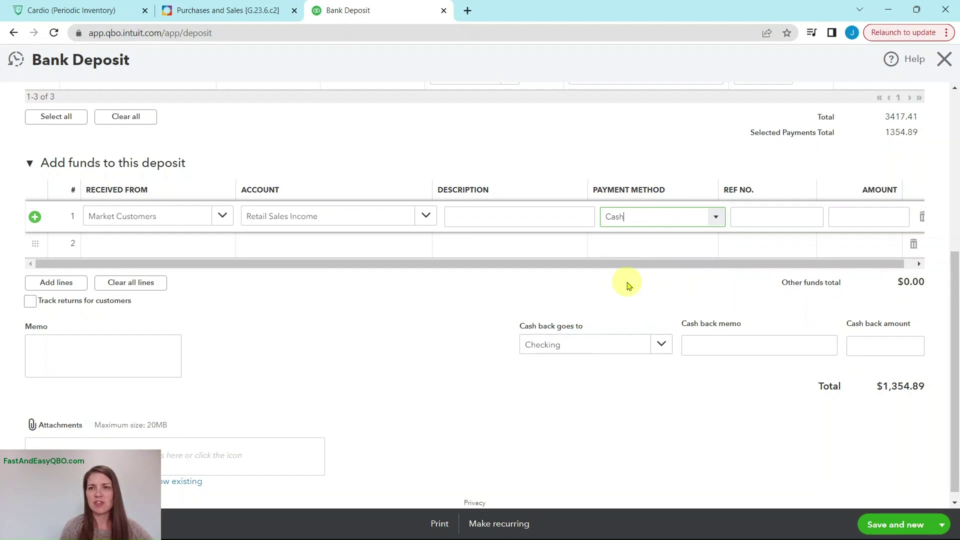
pyautogui.click(223, 20)
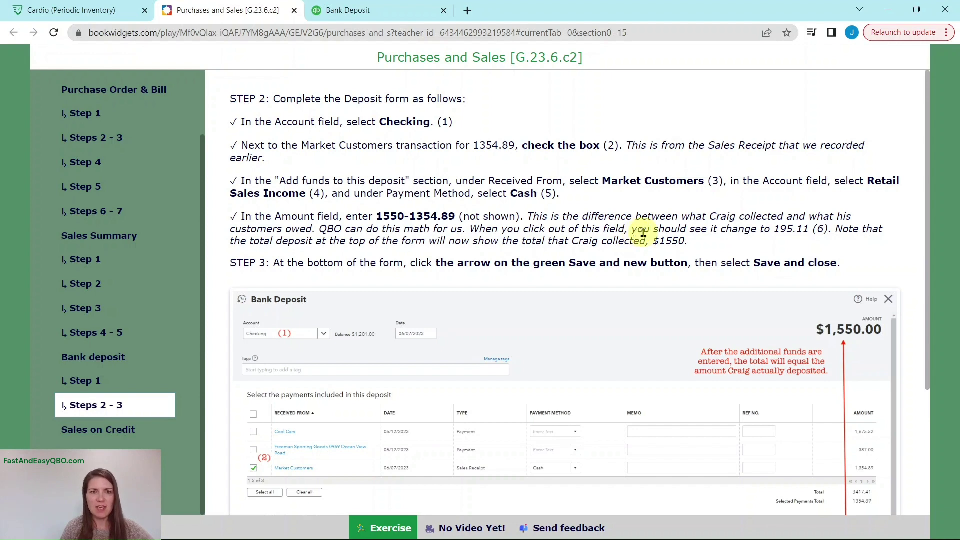
pyautogui.click(376, 19)
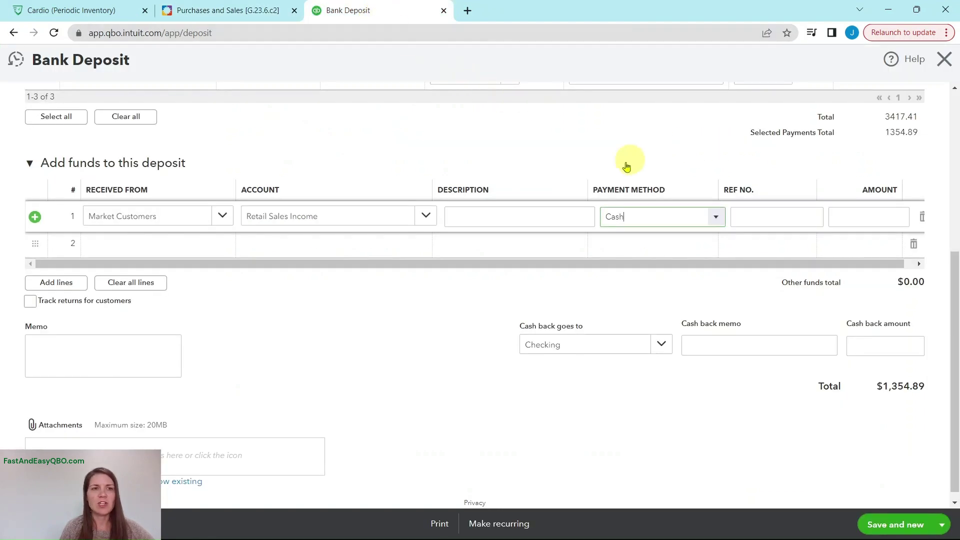
# Enter 1550-1354.89 as the added-funds amount so it calculates to 195.11
pyautogui.click(849, 217)
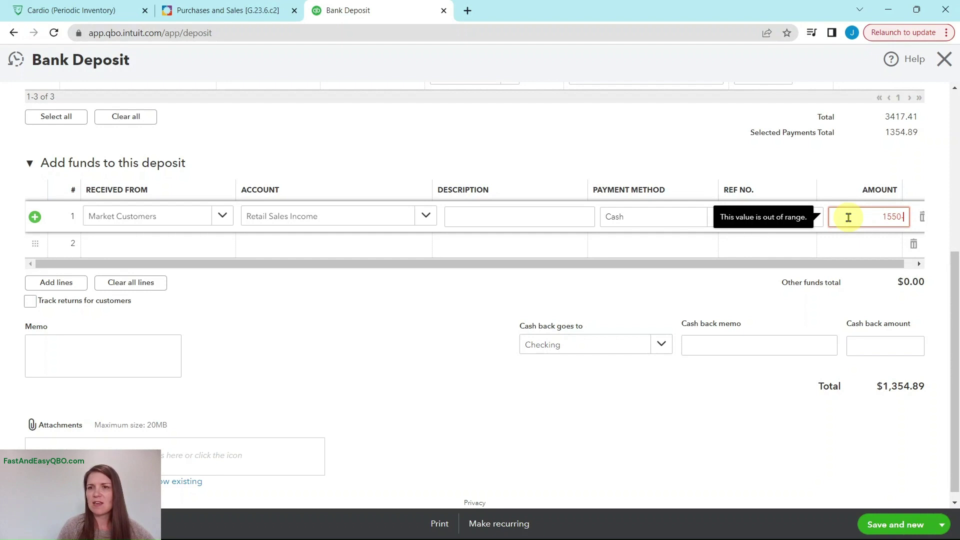
pyautogui.write('1550')
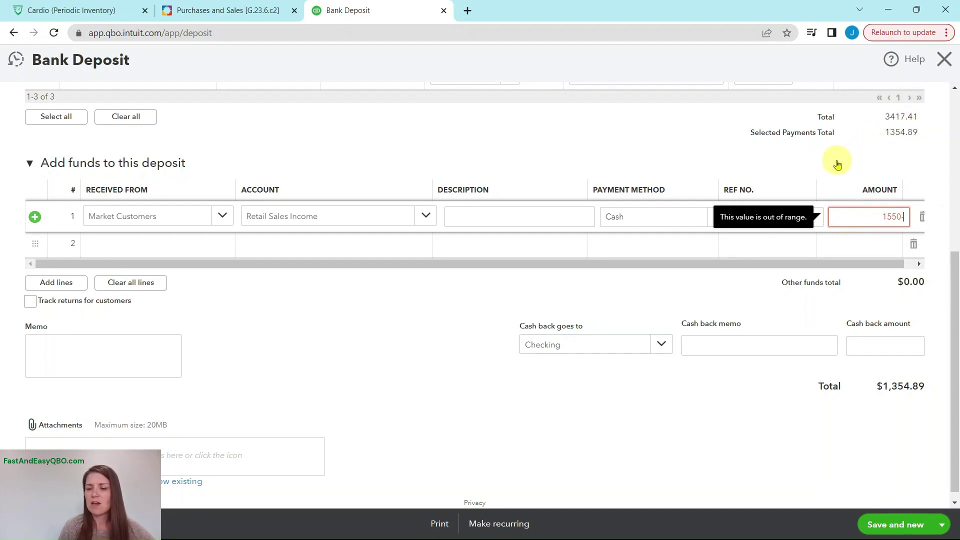
pyautogui.write('-135')
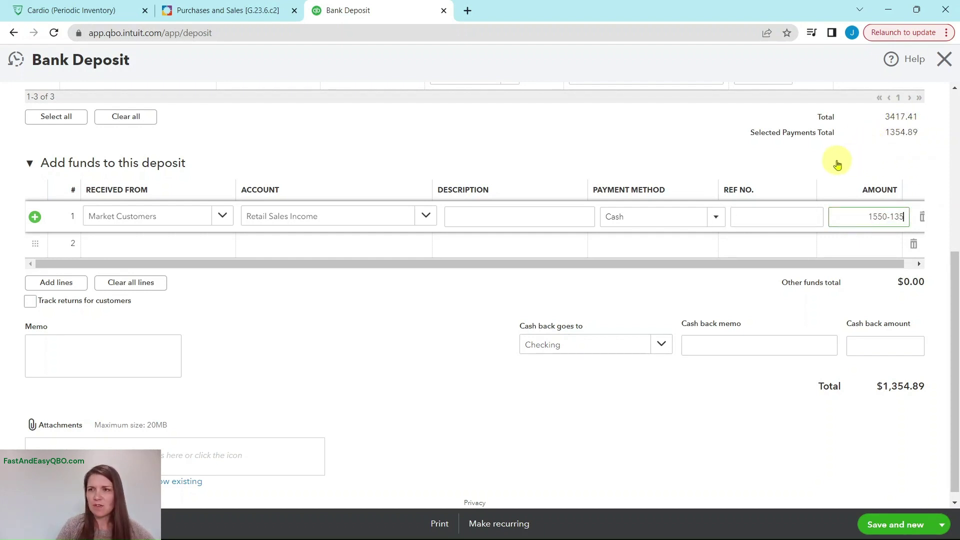
pyautogui.write('4.89')
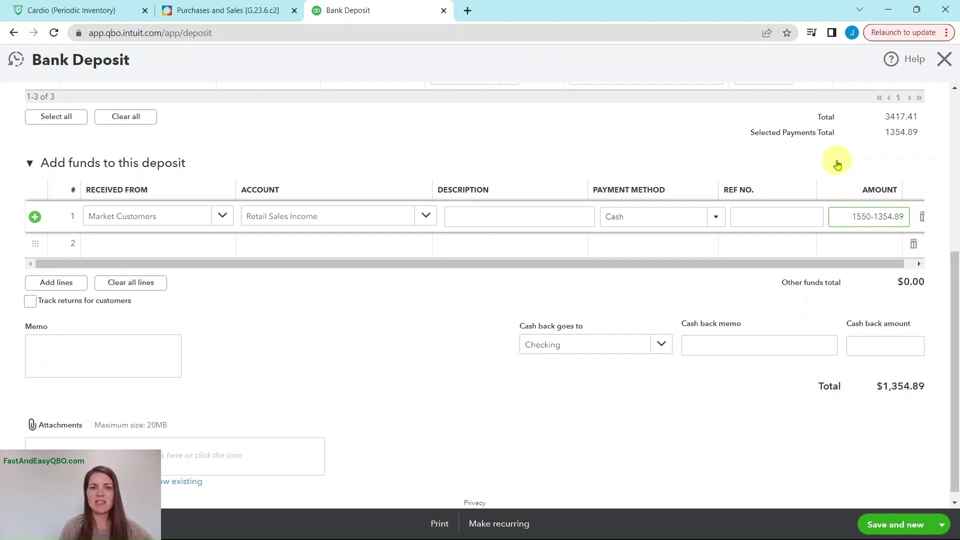
pyautogui.press('Tab')
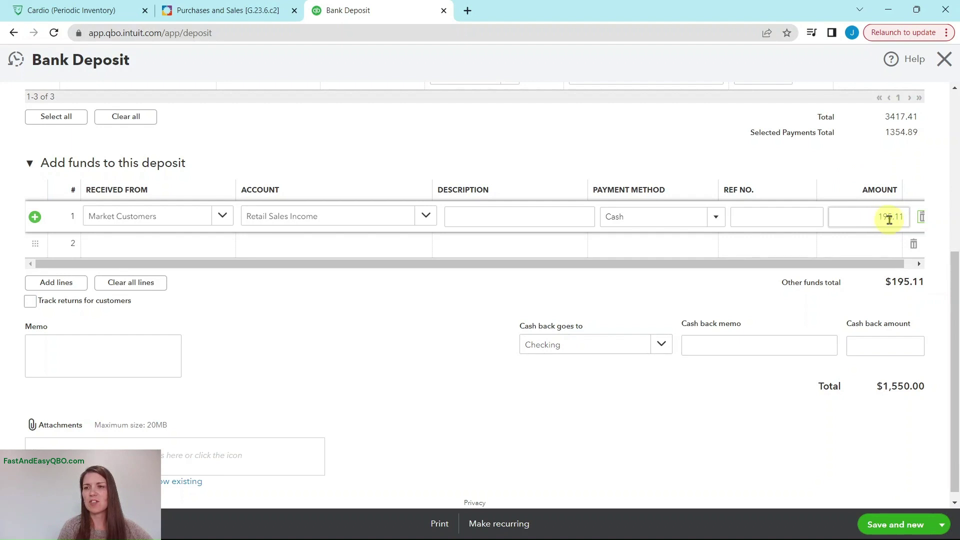
pyautogui.scroll(5, 890, 220)
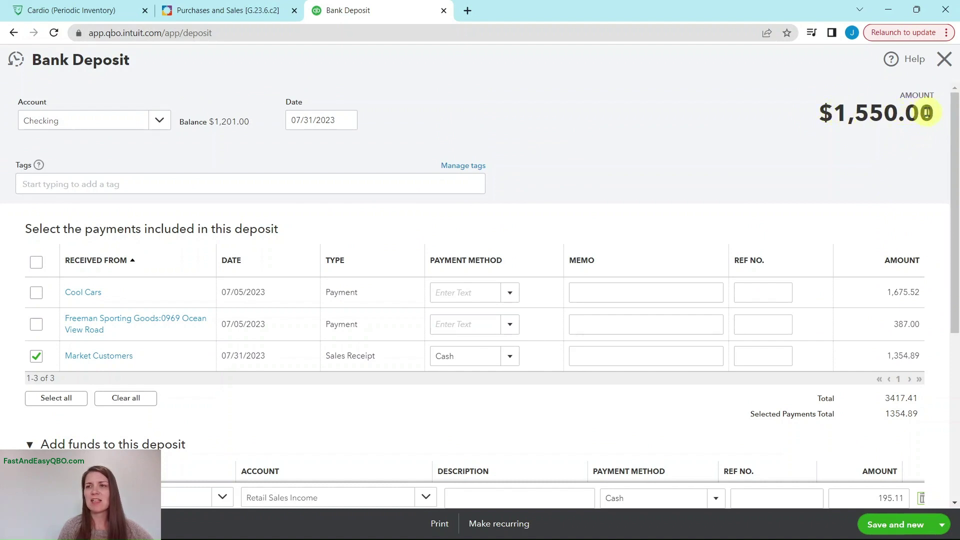
# Save and close the $1,550.00 bank deposit
pyautogui.click(240, 16)
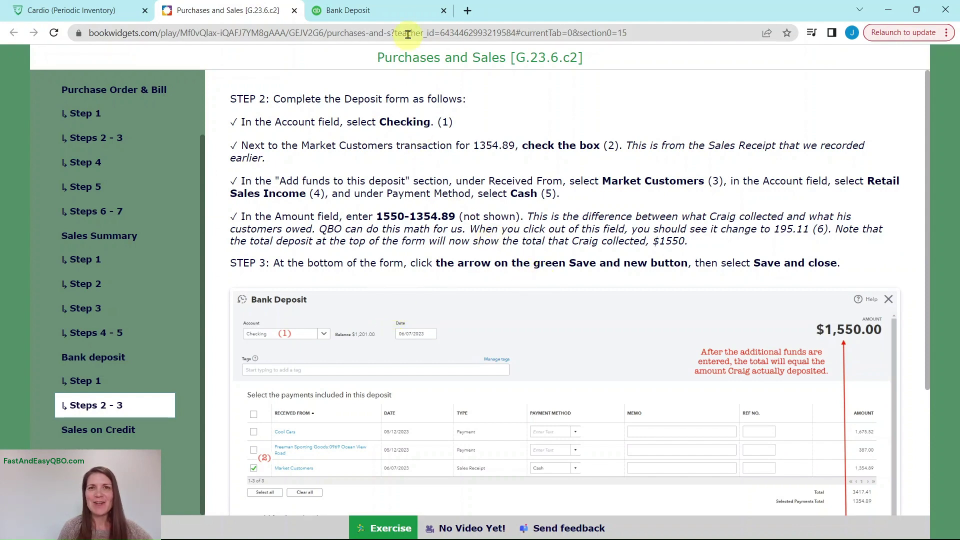
pyautogui.click(400, 13)
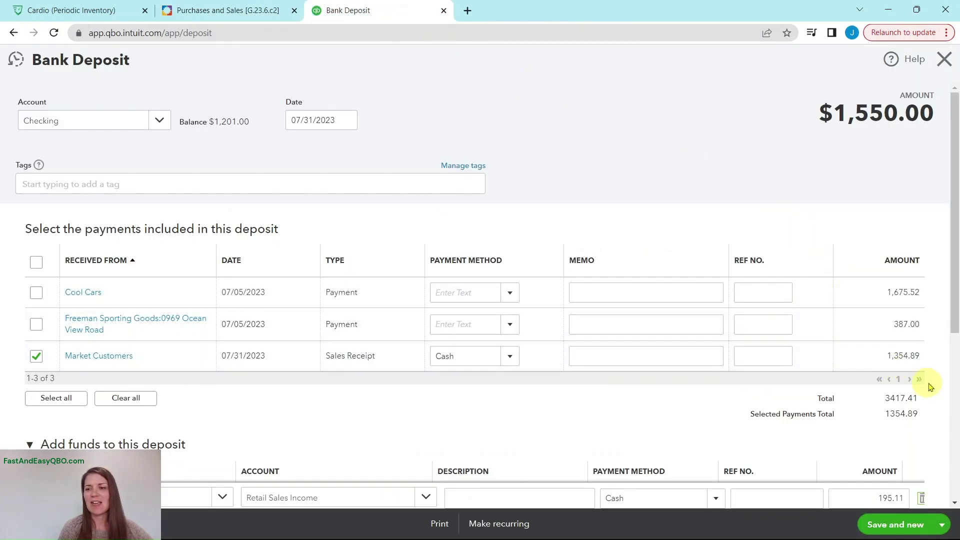
pyautogui.click(943, 527)
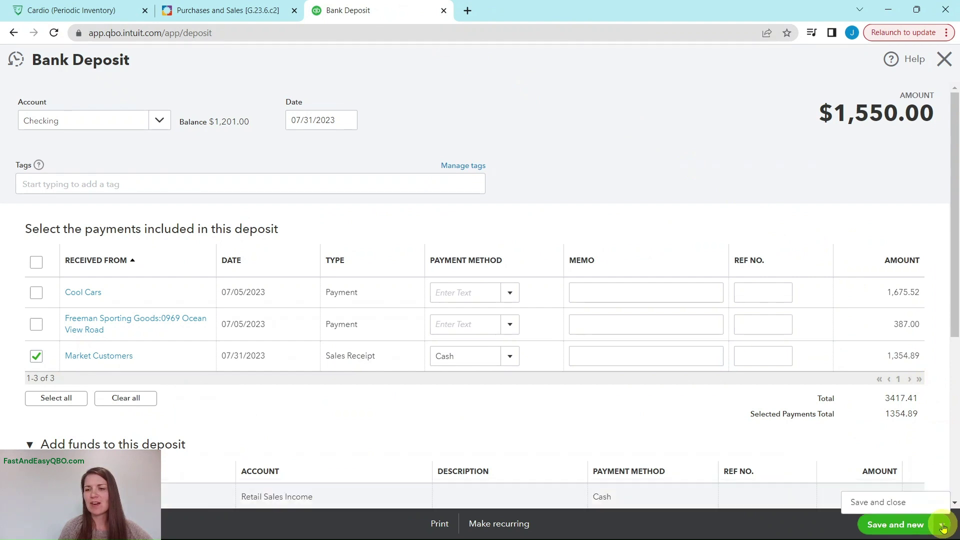
pyautogui.click(871, 503)
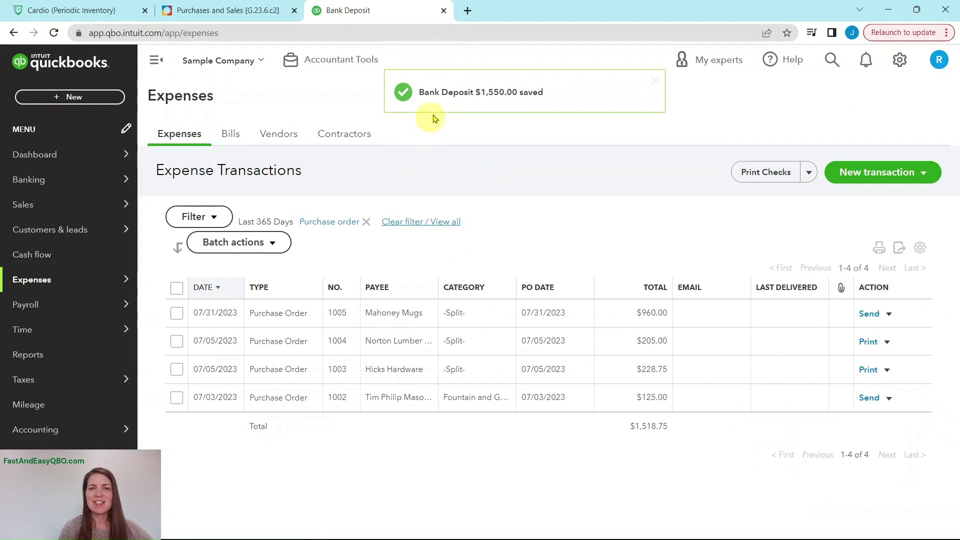
# Advance the lesson to Sales on Credit Step 1 and return to the Expenses page
pyautogui.click(215, 10)
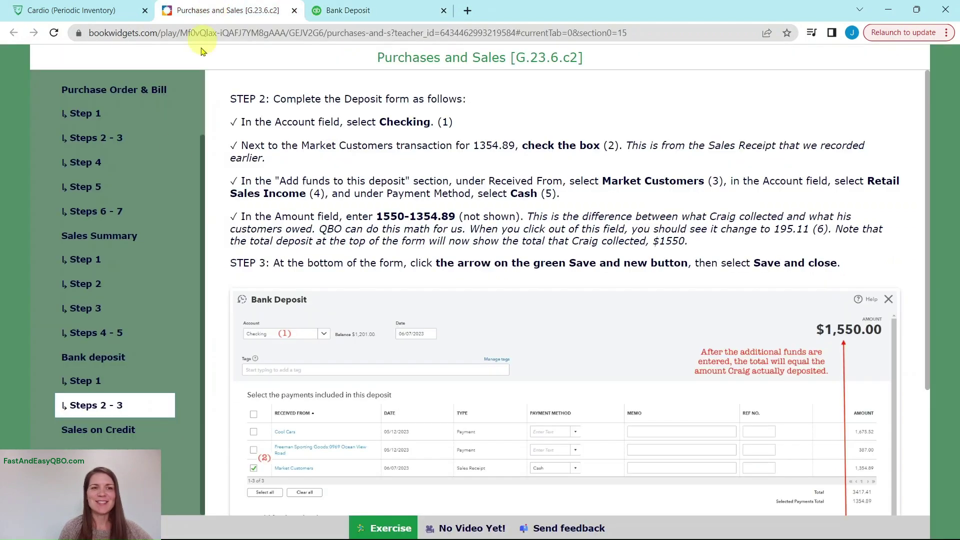
pyautogui.click(84, 436)
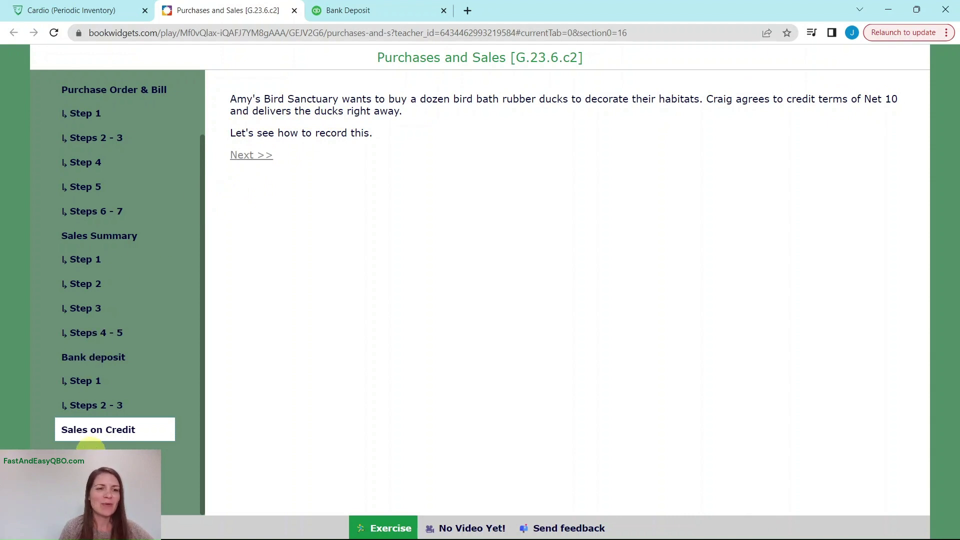
pyautogui.click(92, 447)
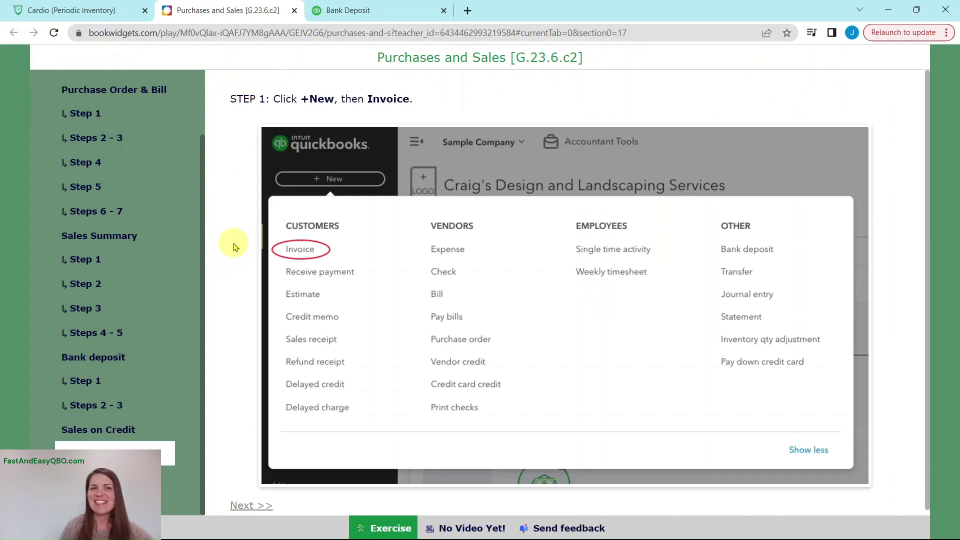
pyautogui.click(347, 19)
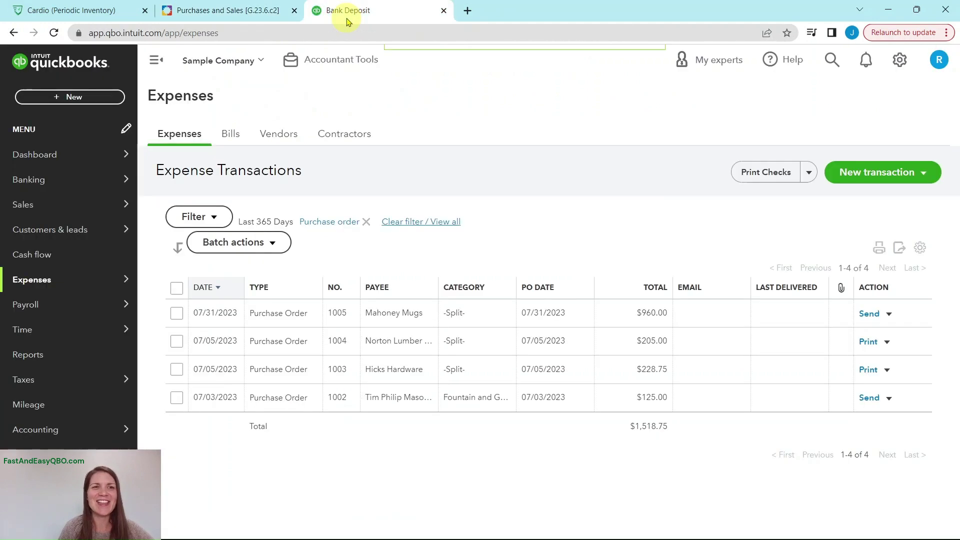
# Start a new blank invoice from the +New menu
pyautogui.click(71, 98)
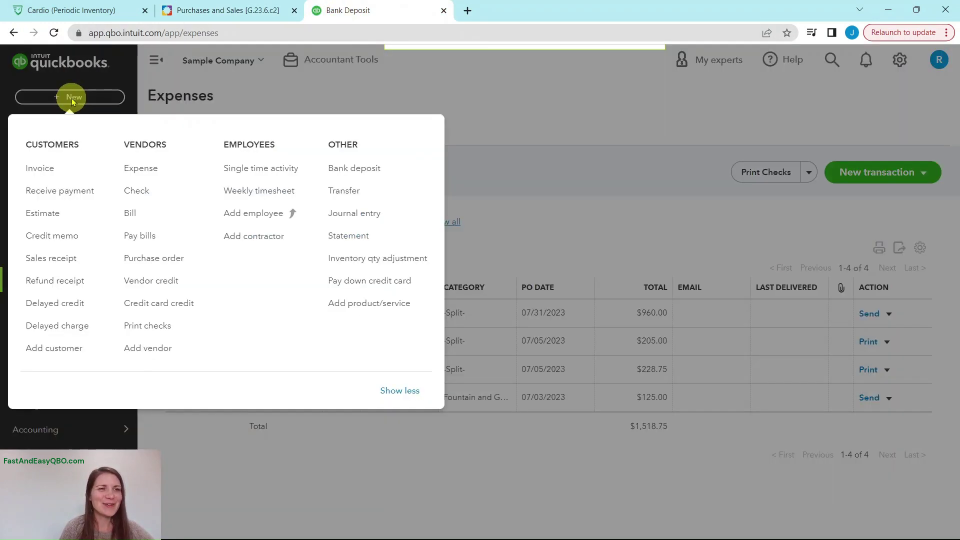
pyautogui.click(39, 172)
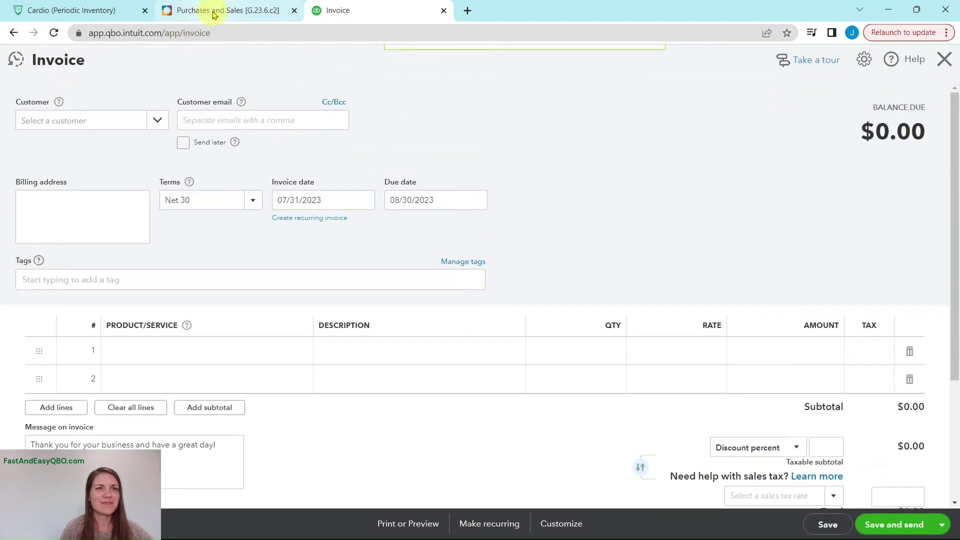
pyautogui.click(214, 14)
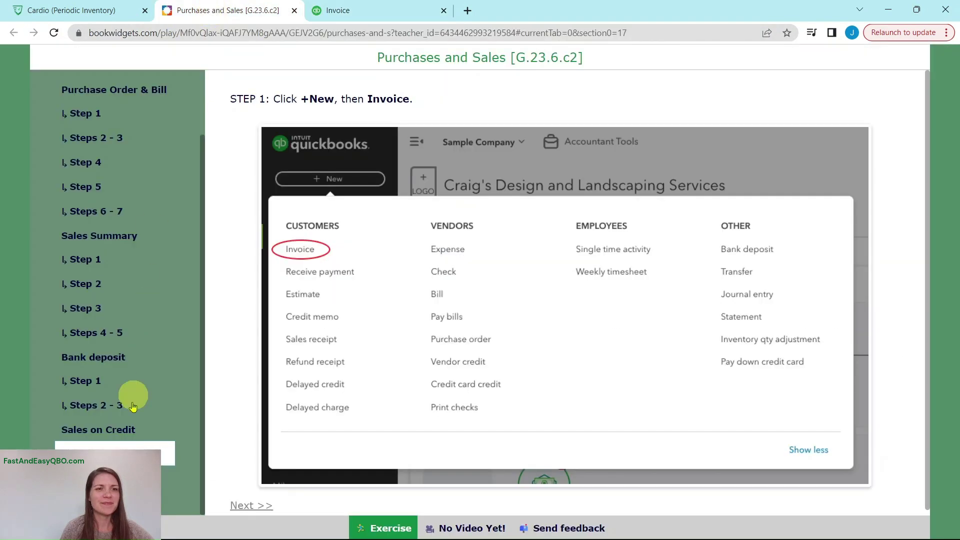
pyautogui.click(251, 505)
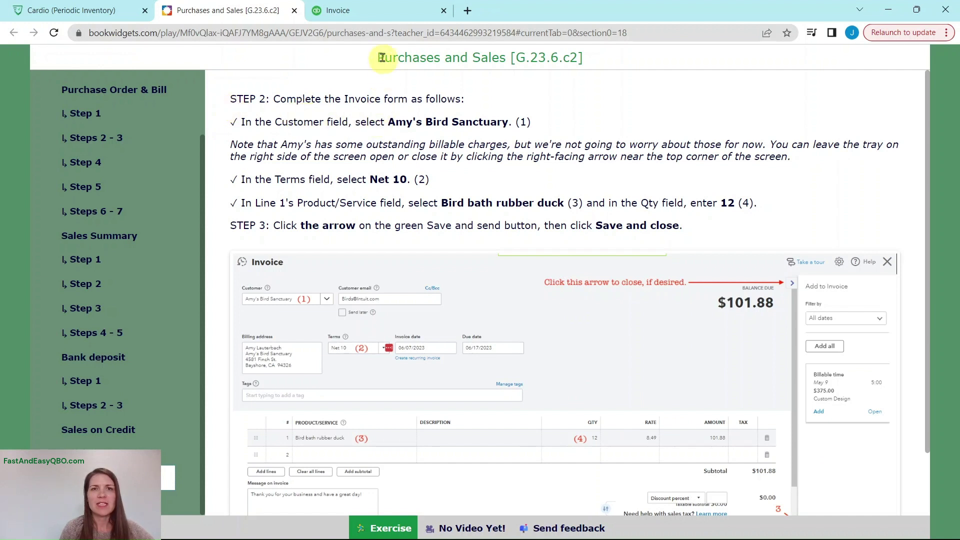
pyautogui.click(392, 18)
# Set the customer to Amy's Bird Sanctuary and collapse the Add to Invoice billable-charges panel
pyautogui.click(106, 120)
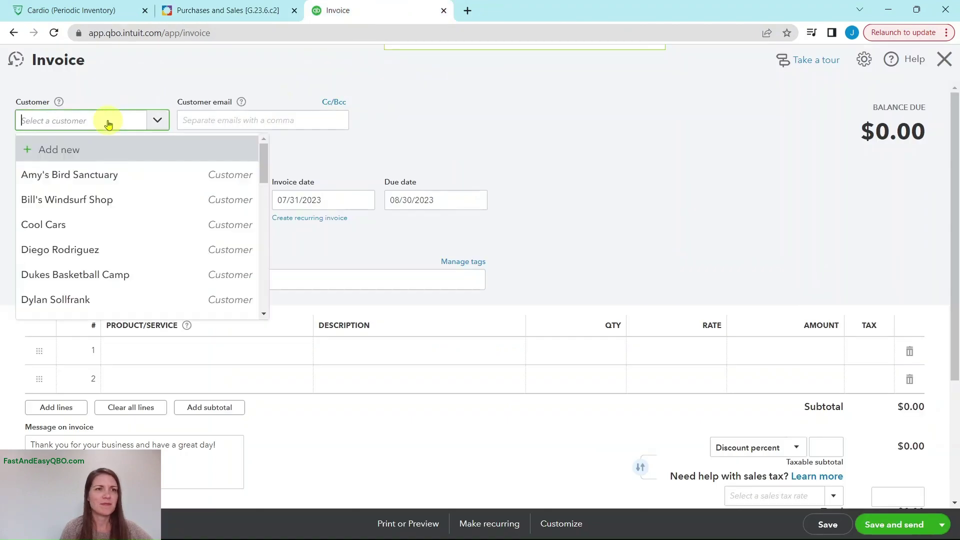
pyautogui.click(94, 176)
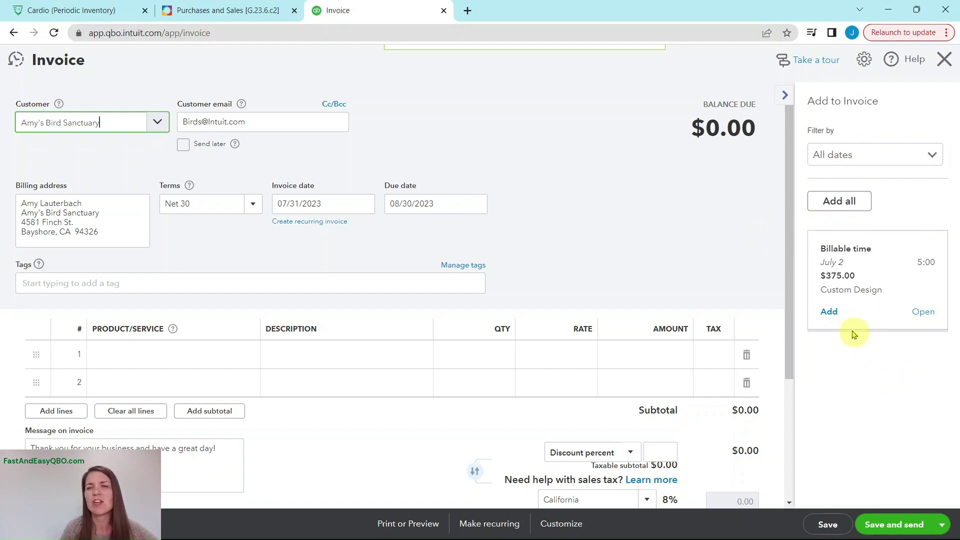
pyautogui.click(223, 10)
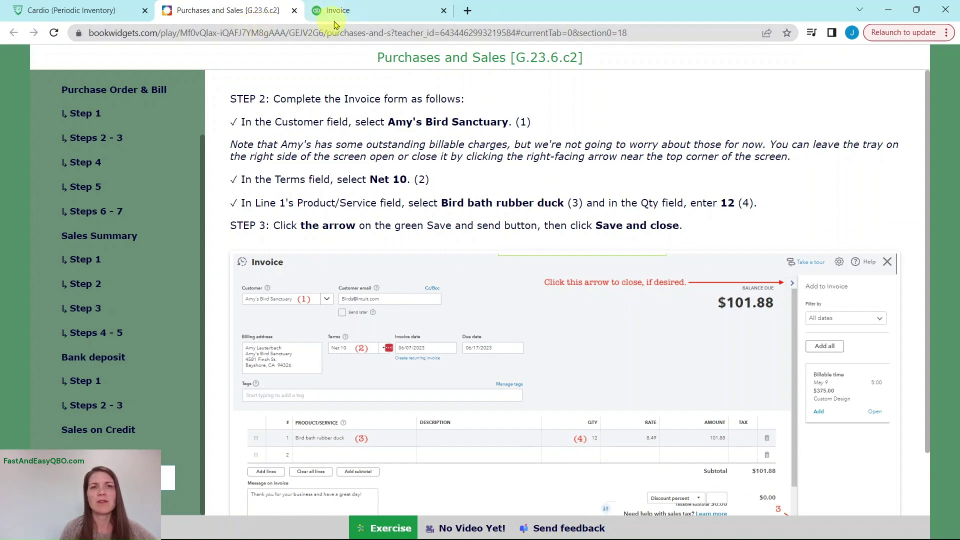
pyautogui.click(385, 20)
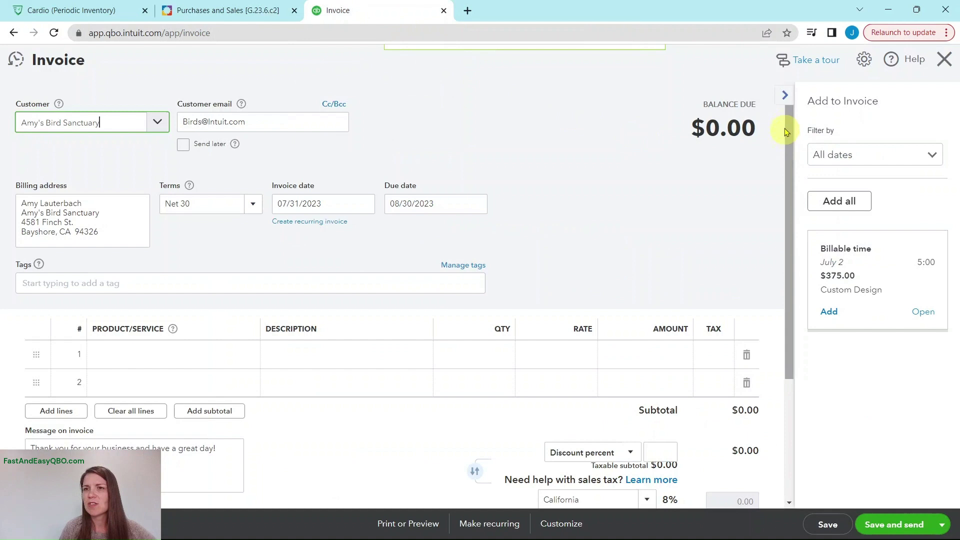
pyautogui.click(786, 96)
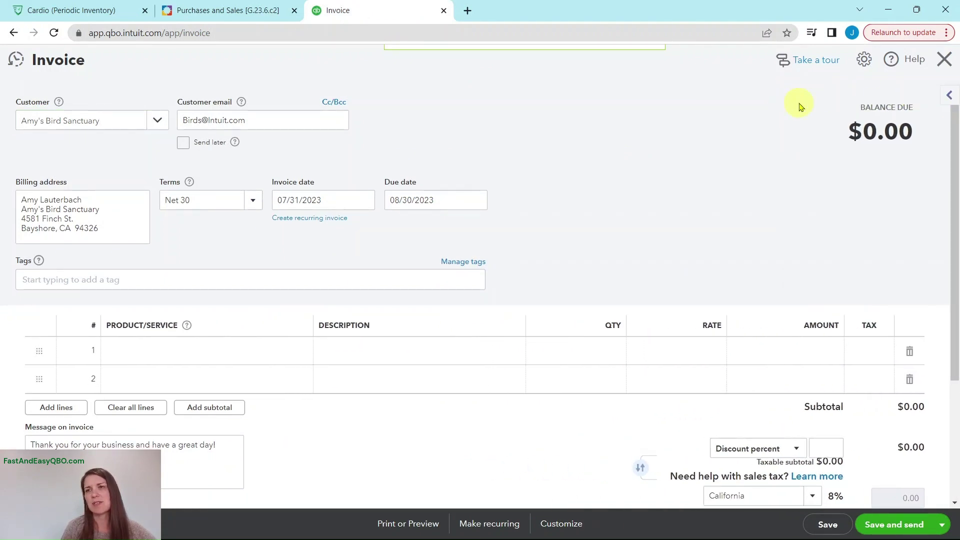
# Change the invoice terms to Net 10, making it due 08/10/2023
pyautogui.click(229, 10)
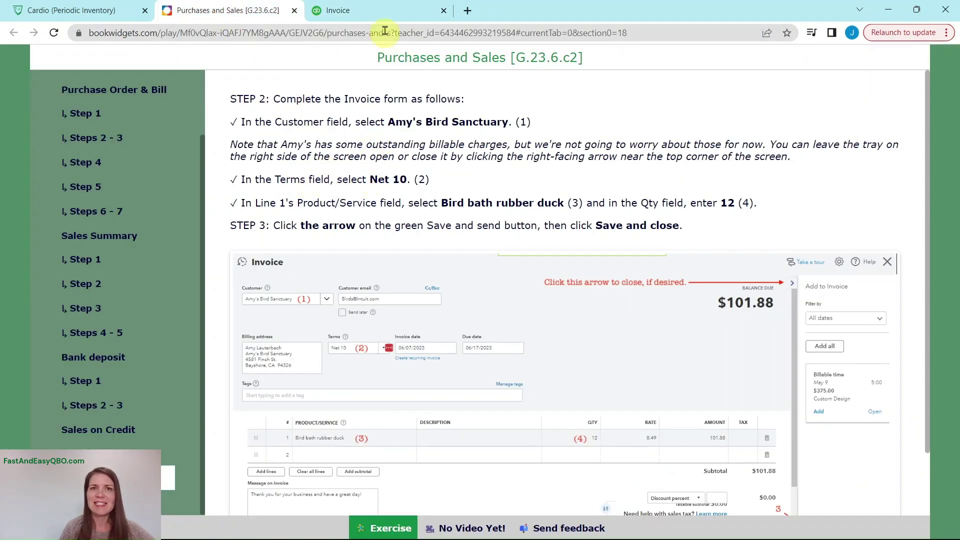
pyautogui.click(385, 12)
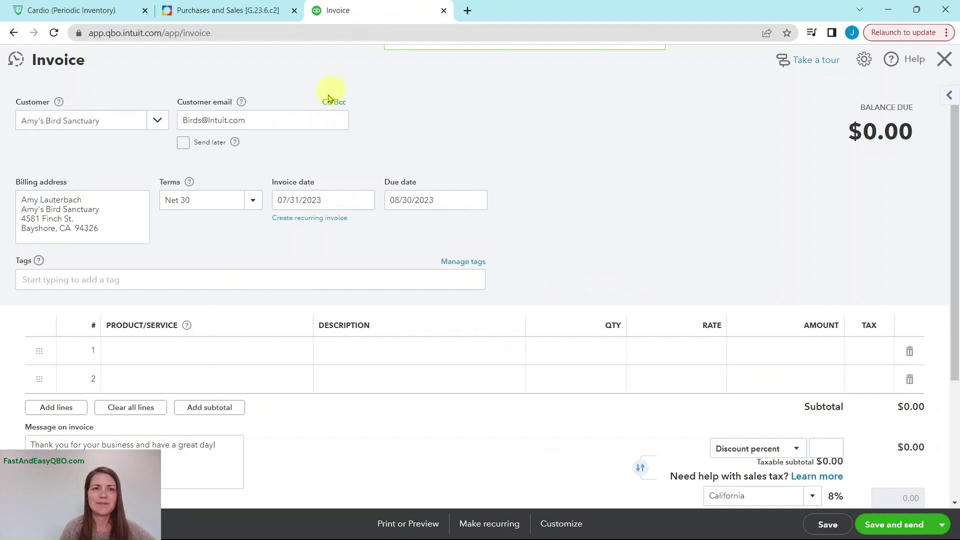
pyautogui.click(252, 200)
pyautogui.click(183, 266)
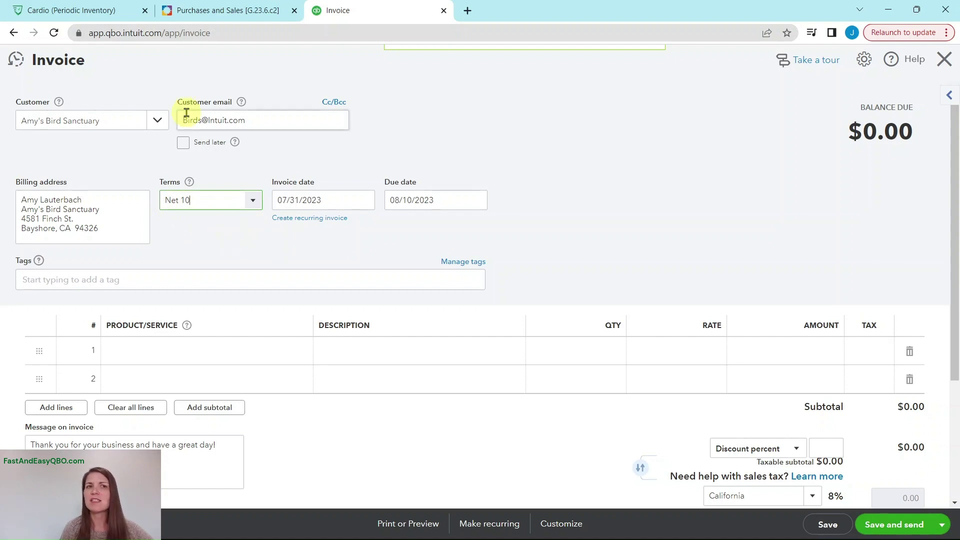
pyautogui.click(193, 10)
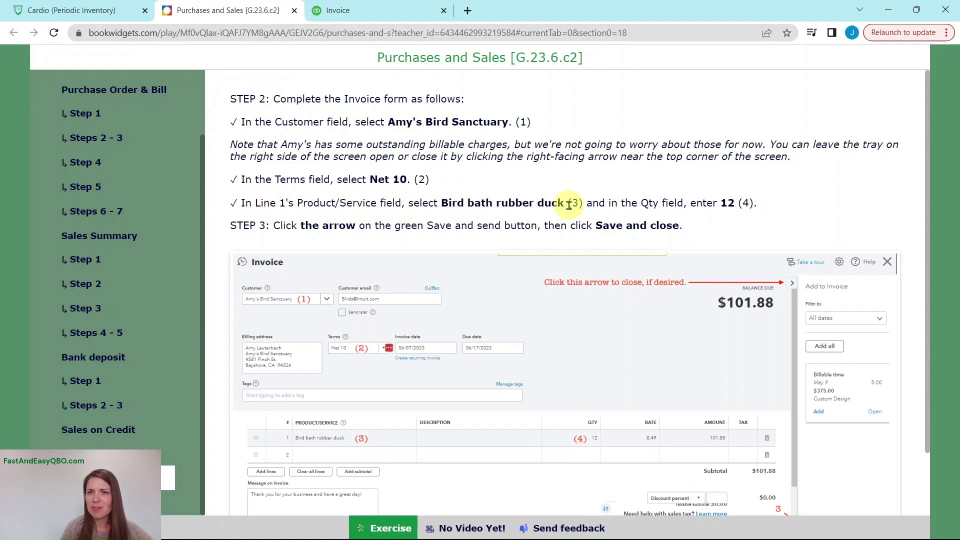
# Add 12 Bird bath rubber ducks at 8.49 on line 1, totalling $101.88
pyautogui.click(343, 17)
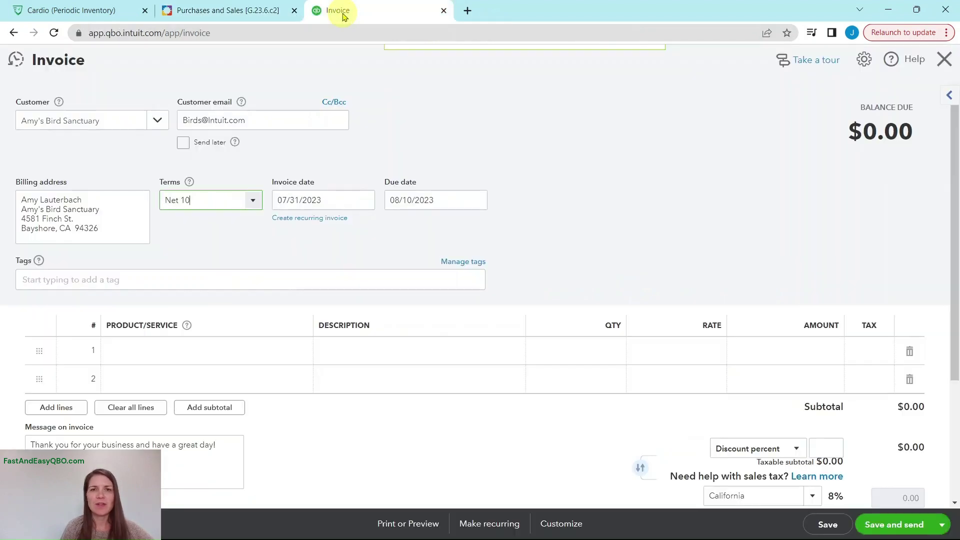
pyautogui.click(169, 353)
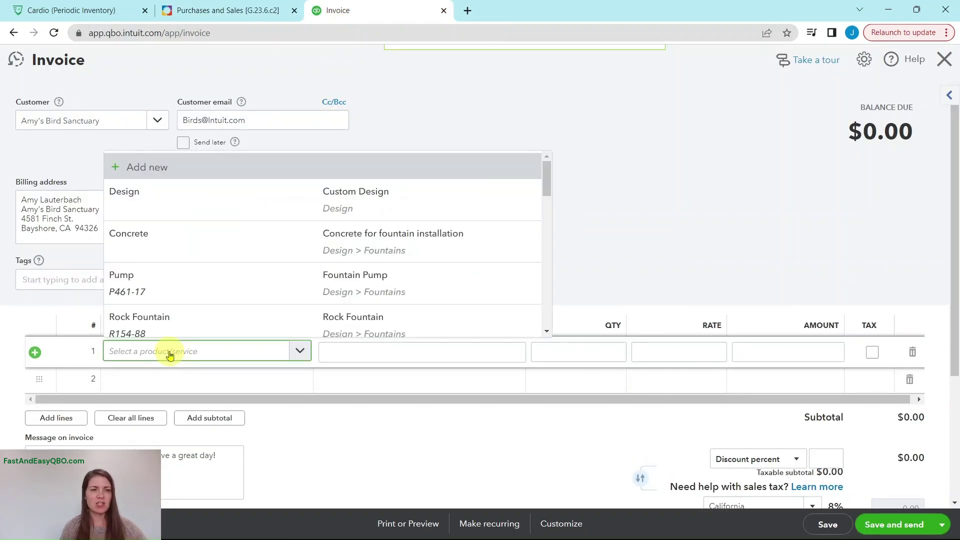
pyautogui.write('bird bath')
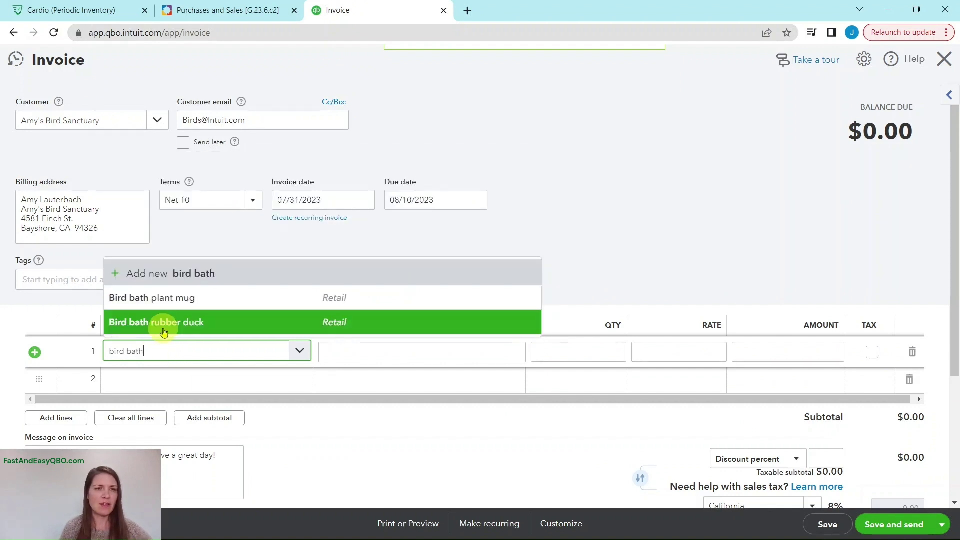
pyautogui.click(164, 322)
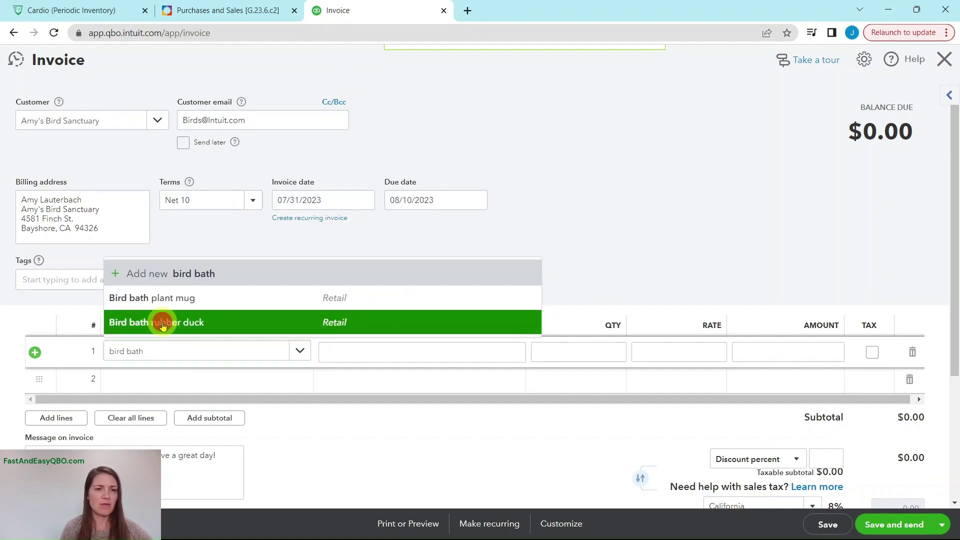
pyautogui.click(624, 349)
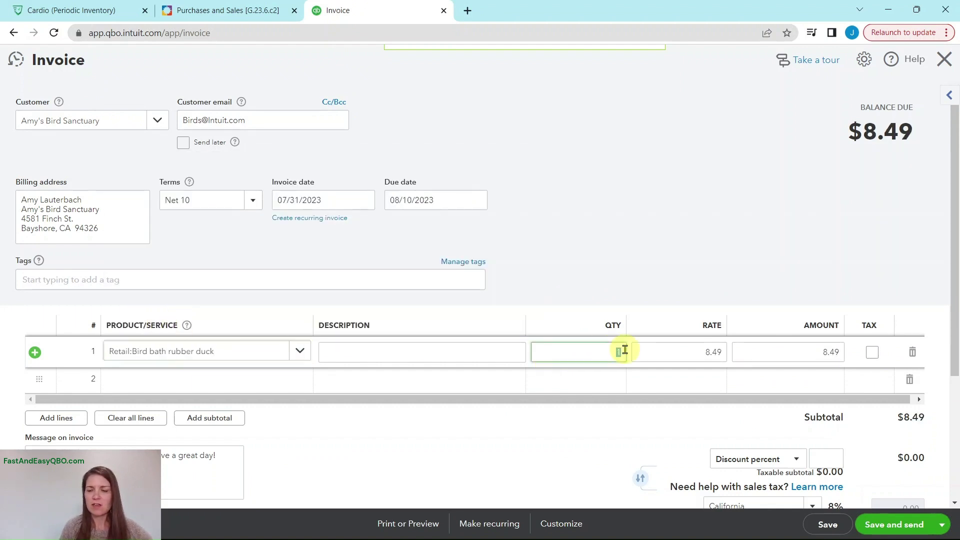
pyautogui.press('Tab')
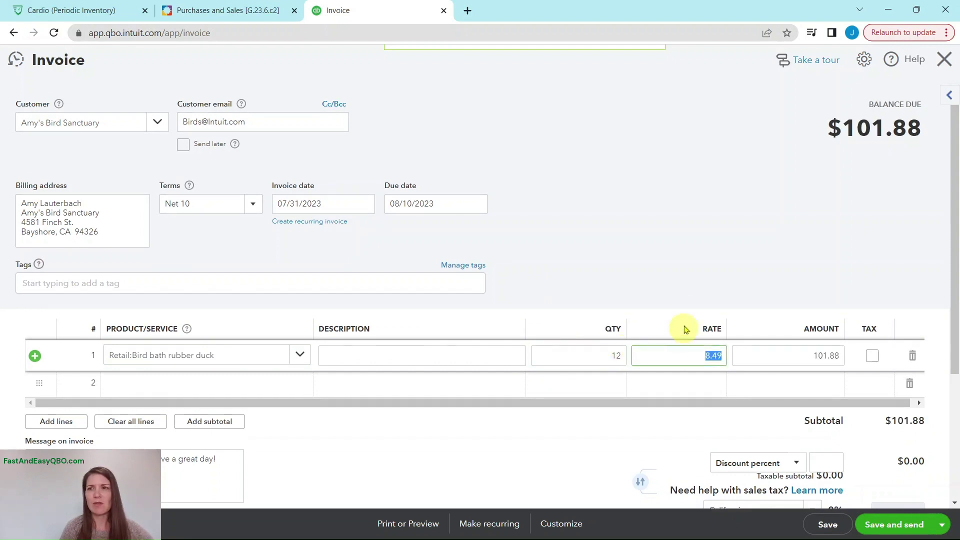
pyautogui.click(215, 11)
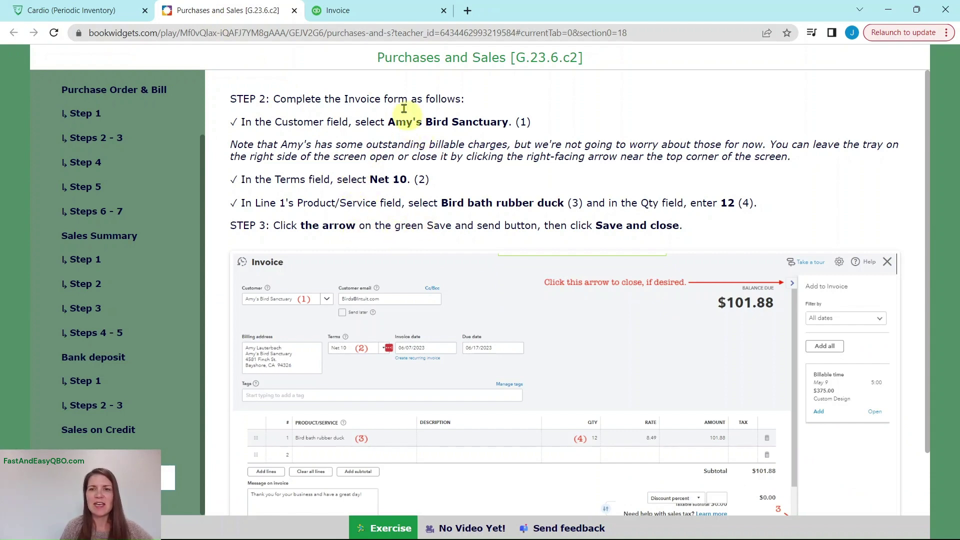
pyautogui.click(388, 17)
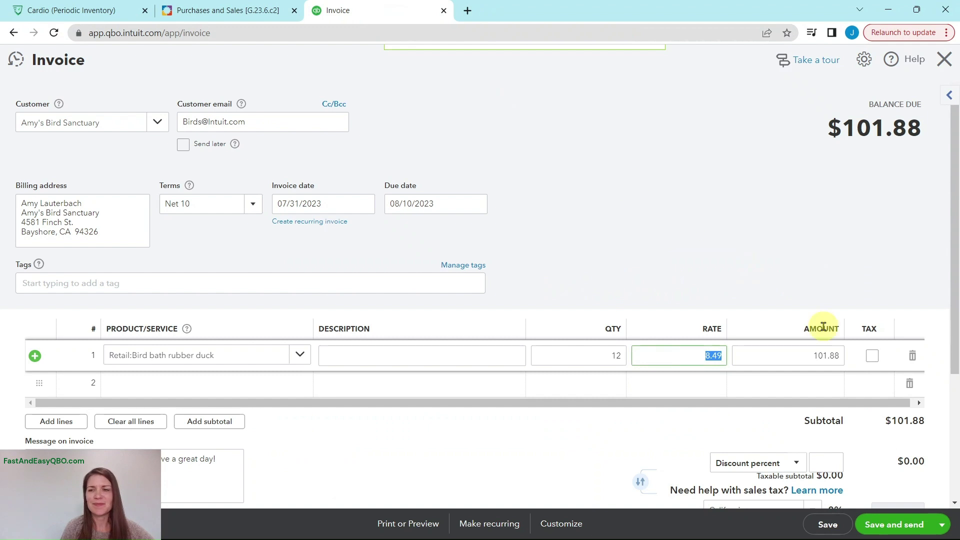
# Save and close the $101.88 Amy's Bird Sanctuary invoice
pyautogui.click(942, 526)
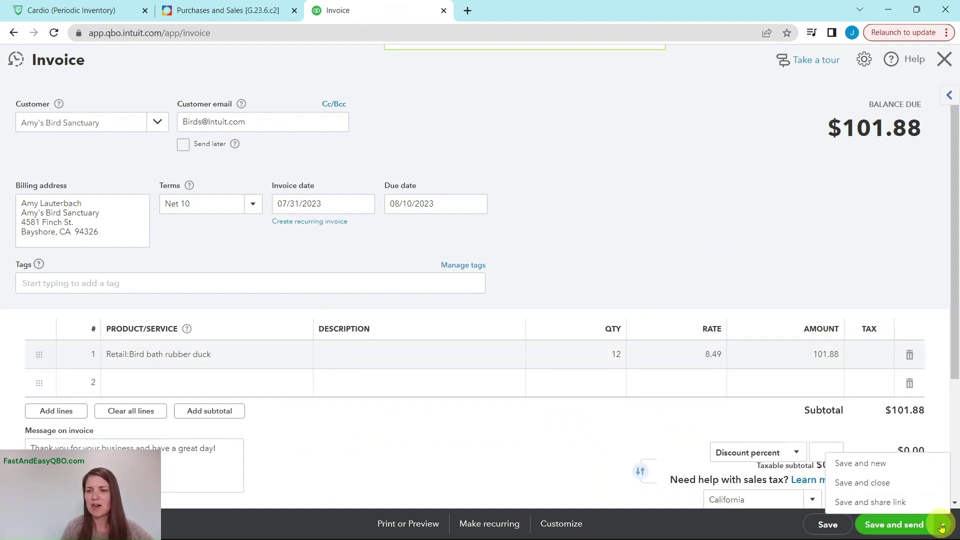
pyautogui.click(870, 486)
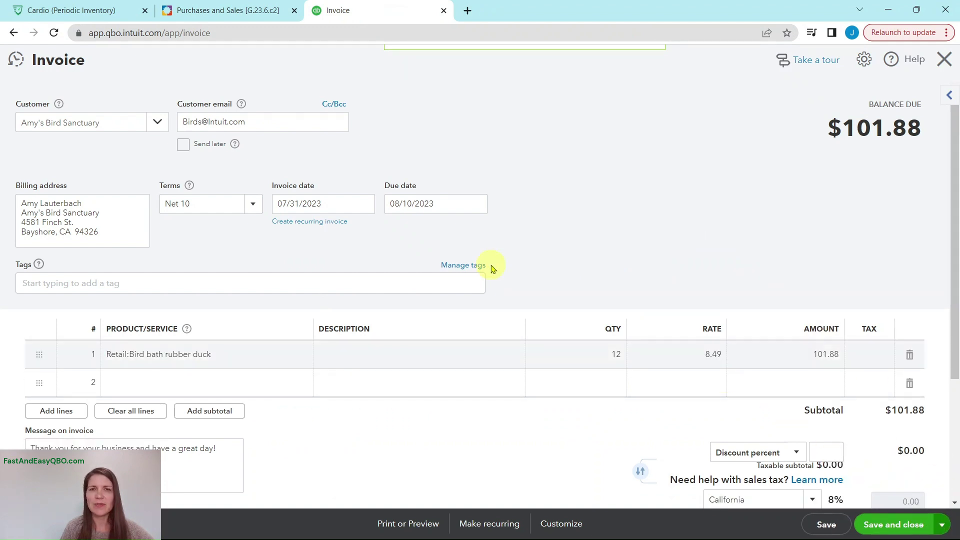